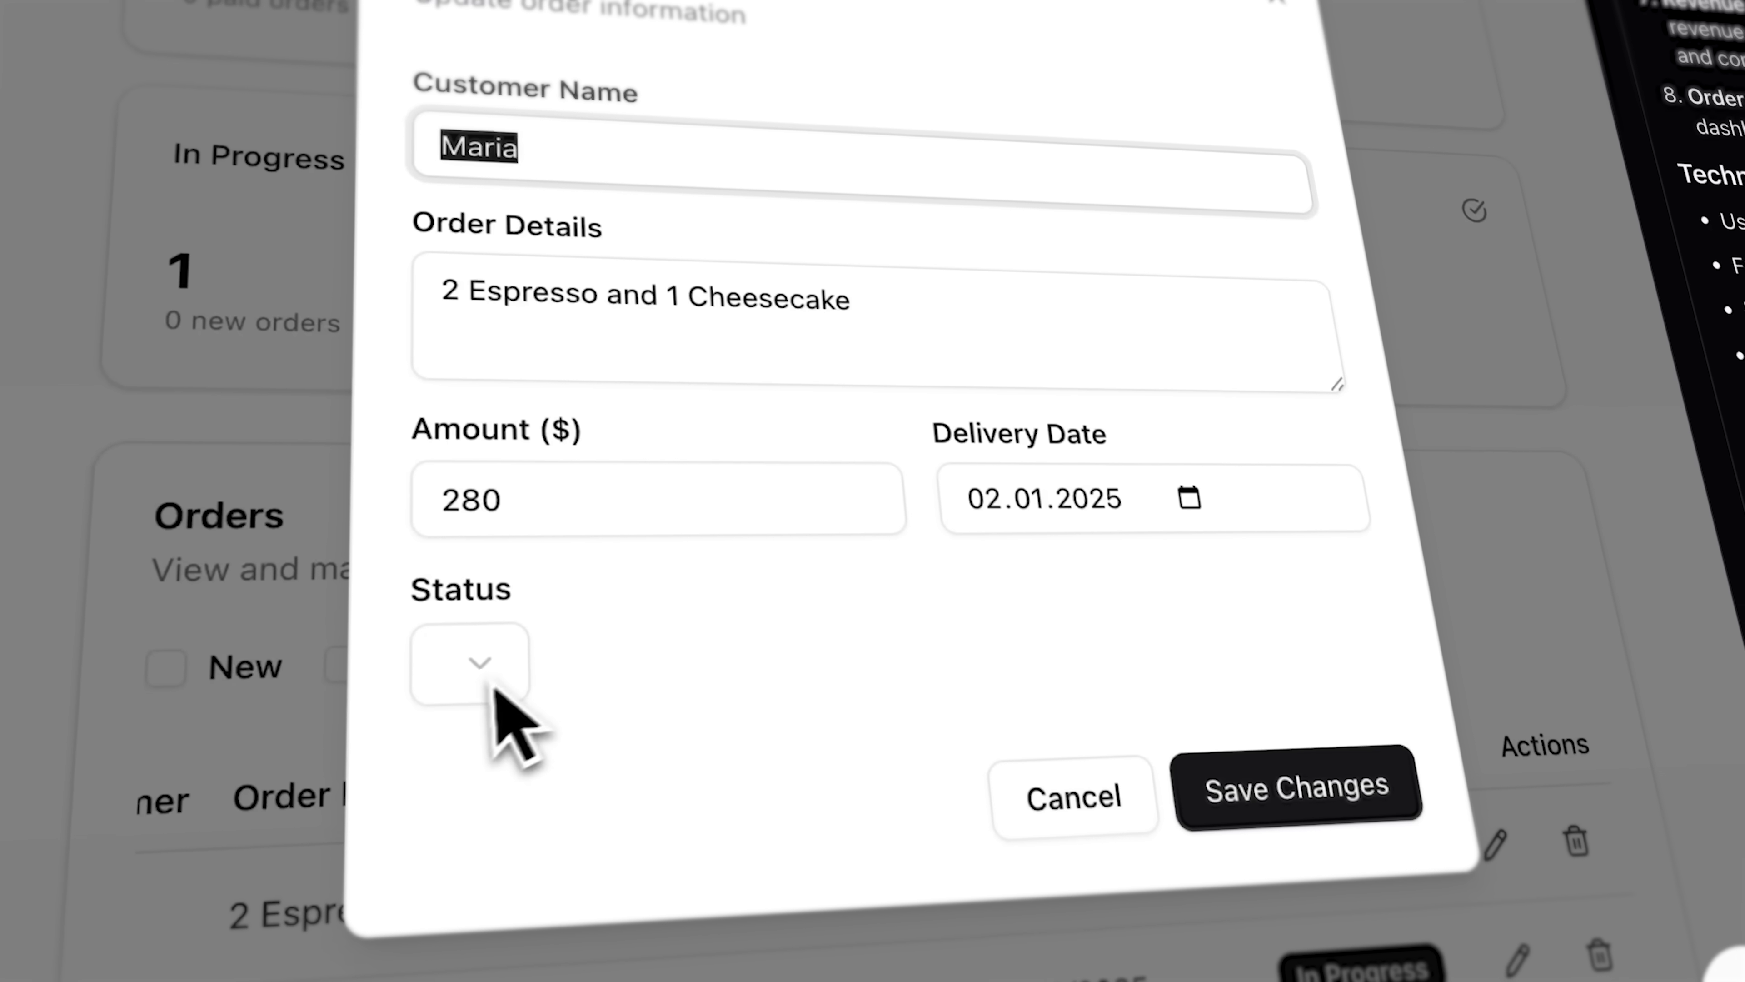
# - Set an order's status to New, then paste the coffee-shop app description on the homepage
pyautogui.click(474, 671)
pyautogui.click(428, 746)
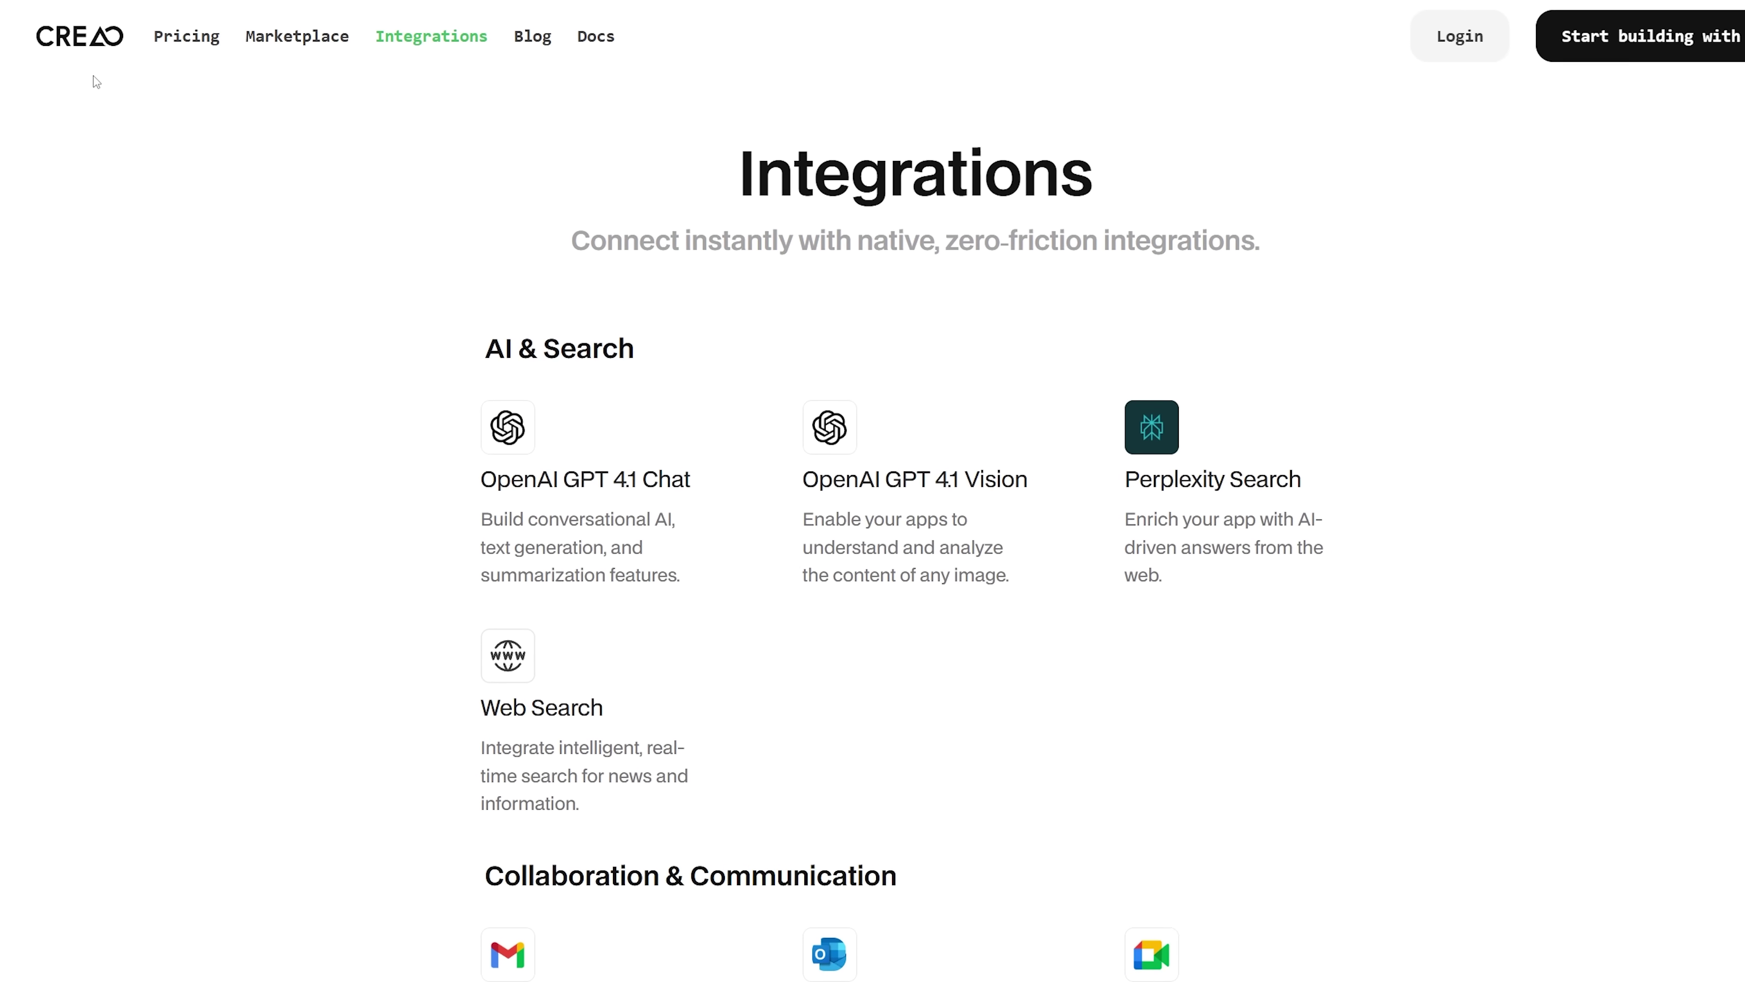
pyautogui.click(91, 62)
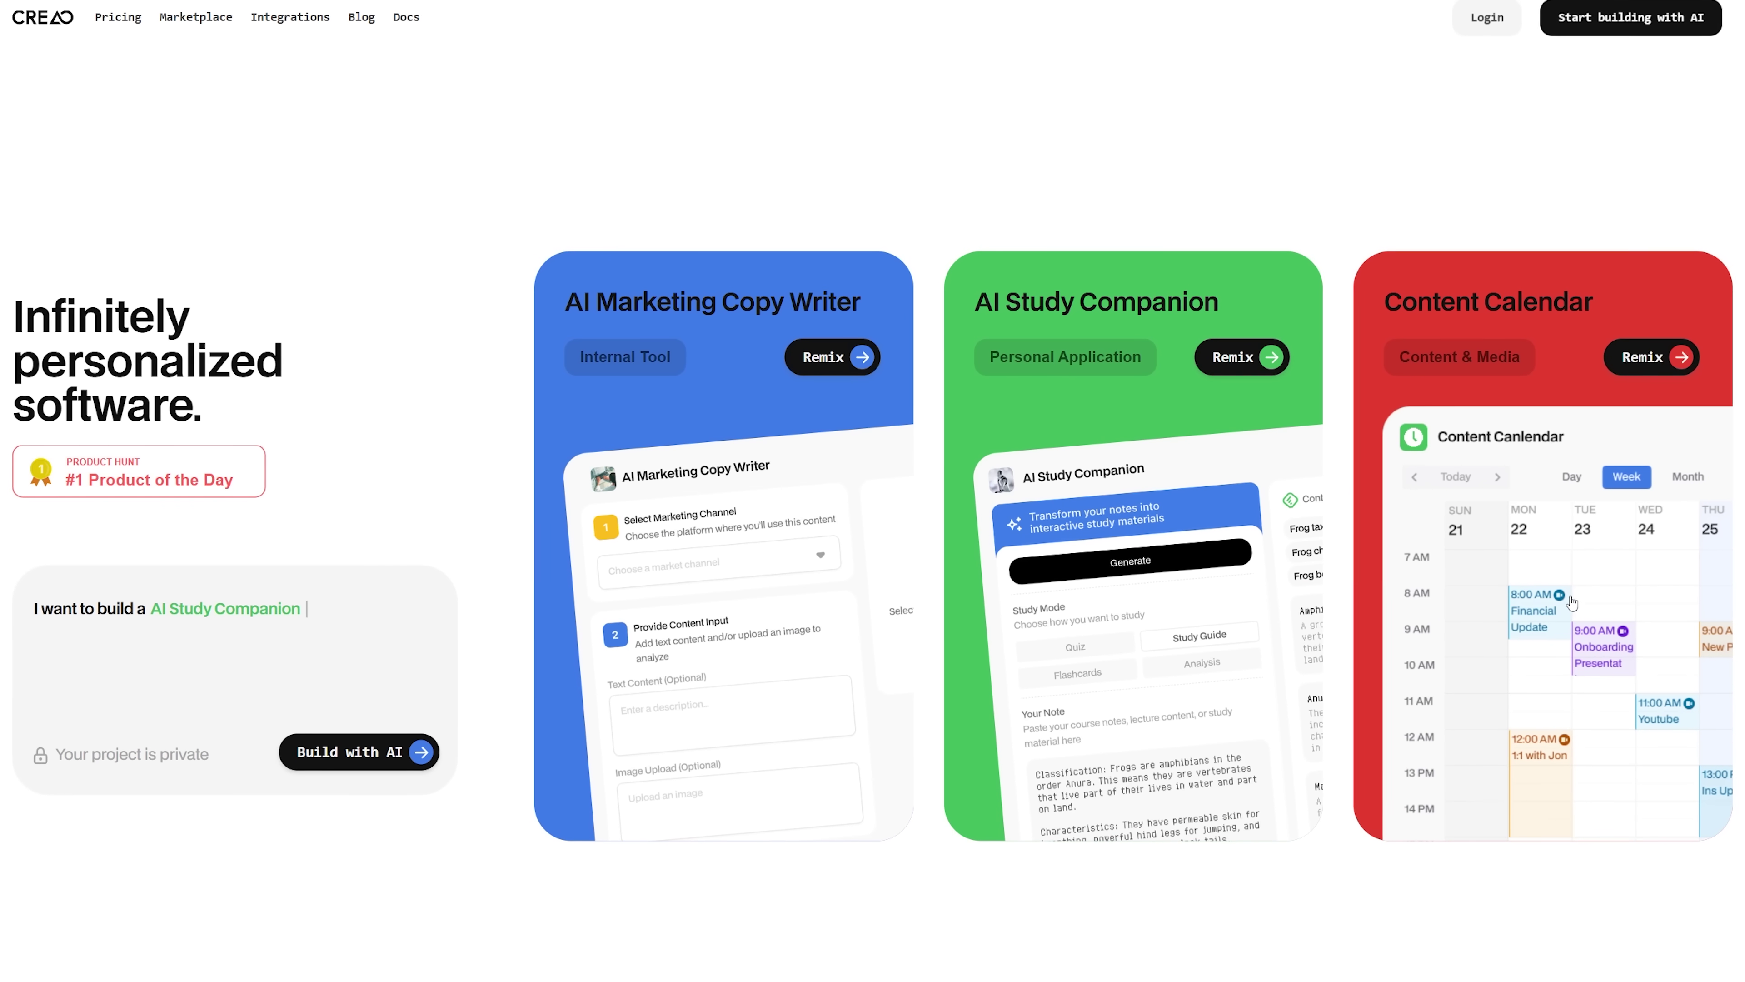
pyautogui.click(74, 610)
pyautogui.write('Create an order management system for a small coffee shop with: - Customer name, order details, amount, delivery date - Status tracking (New, In Progress, Completed, Paid) - List view with filters by status - Simple dashboard showing total revenue and order statistics - Ability to add, edit and delete orders')
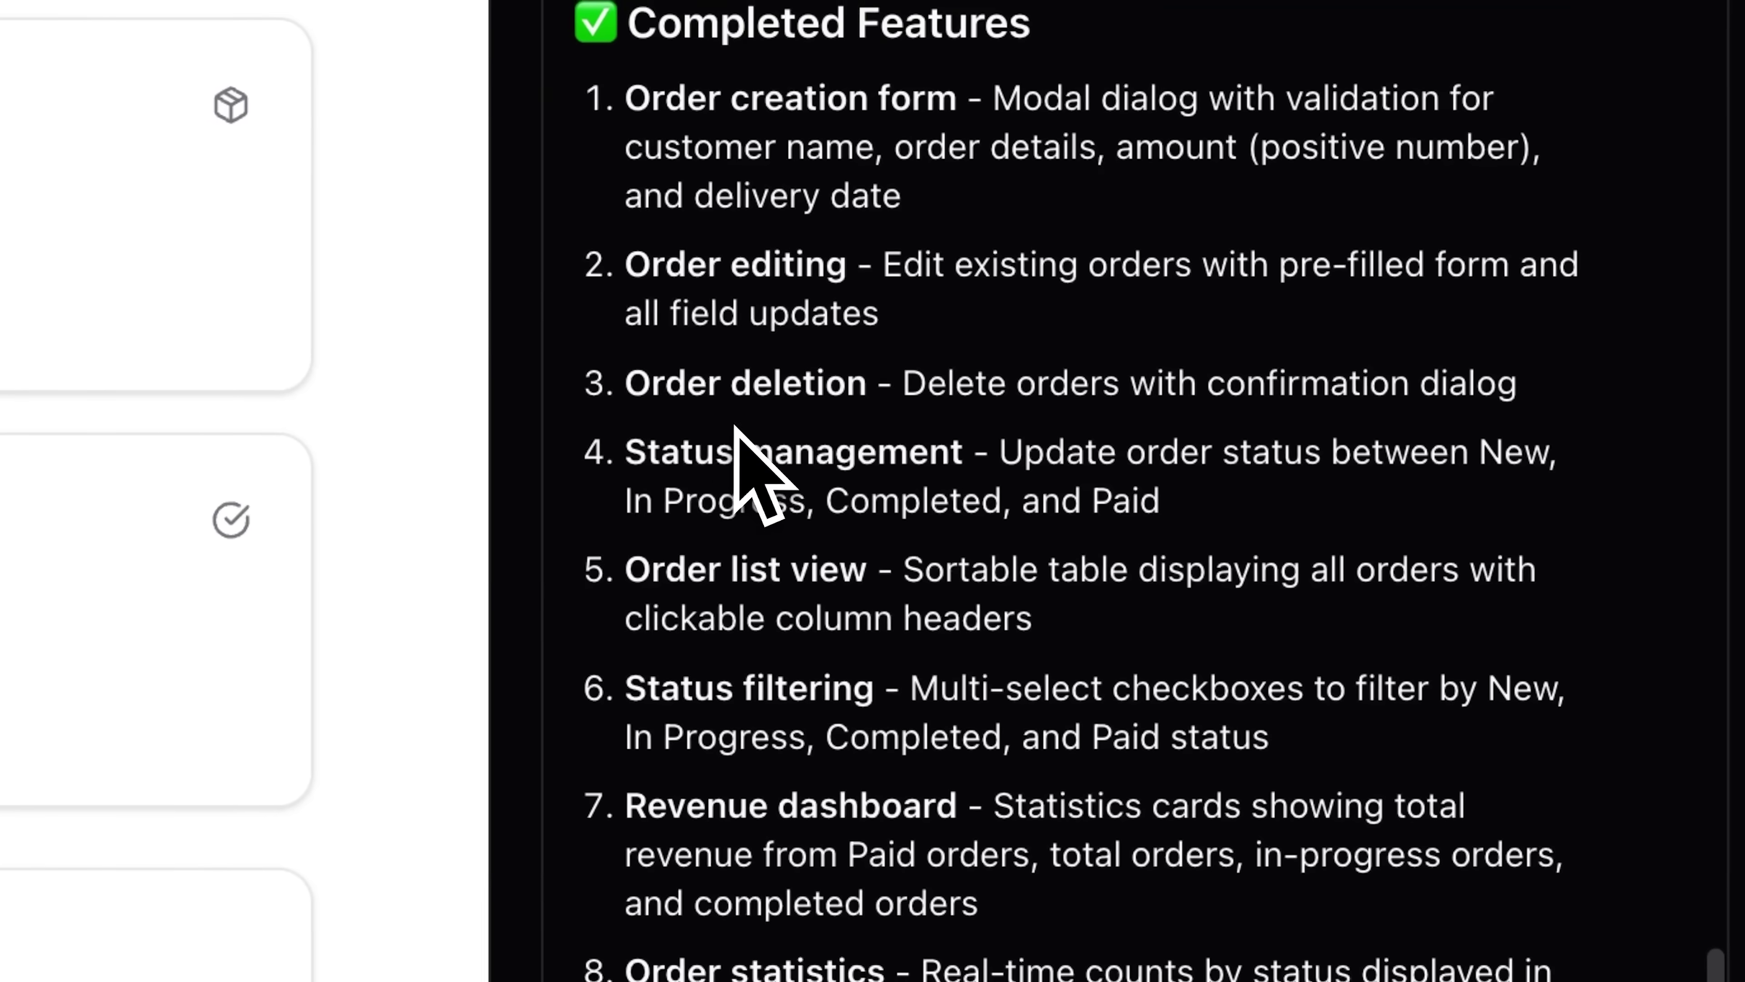
# - Scroll down the homepage to the Explore CREAO templates like OKR Management Dashboard
pyautogui.scroll(-3, 760, 467)
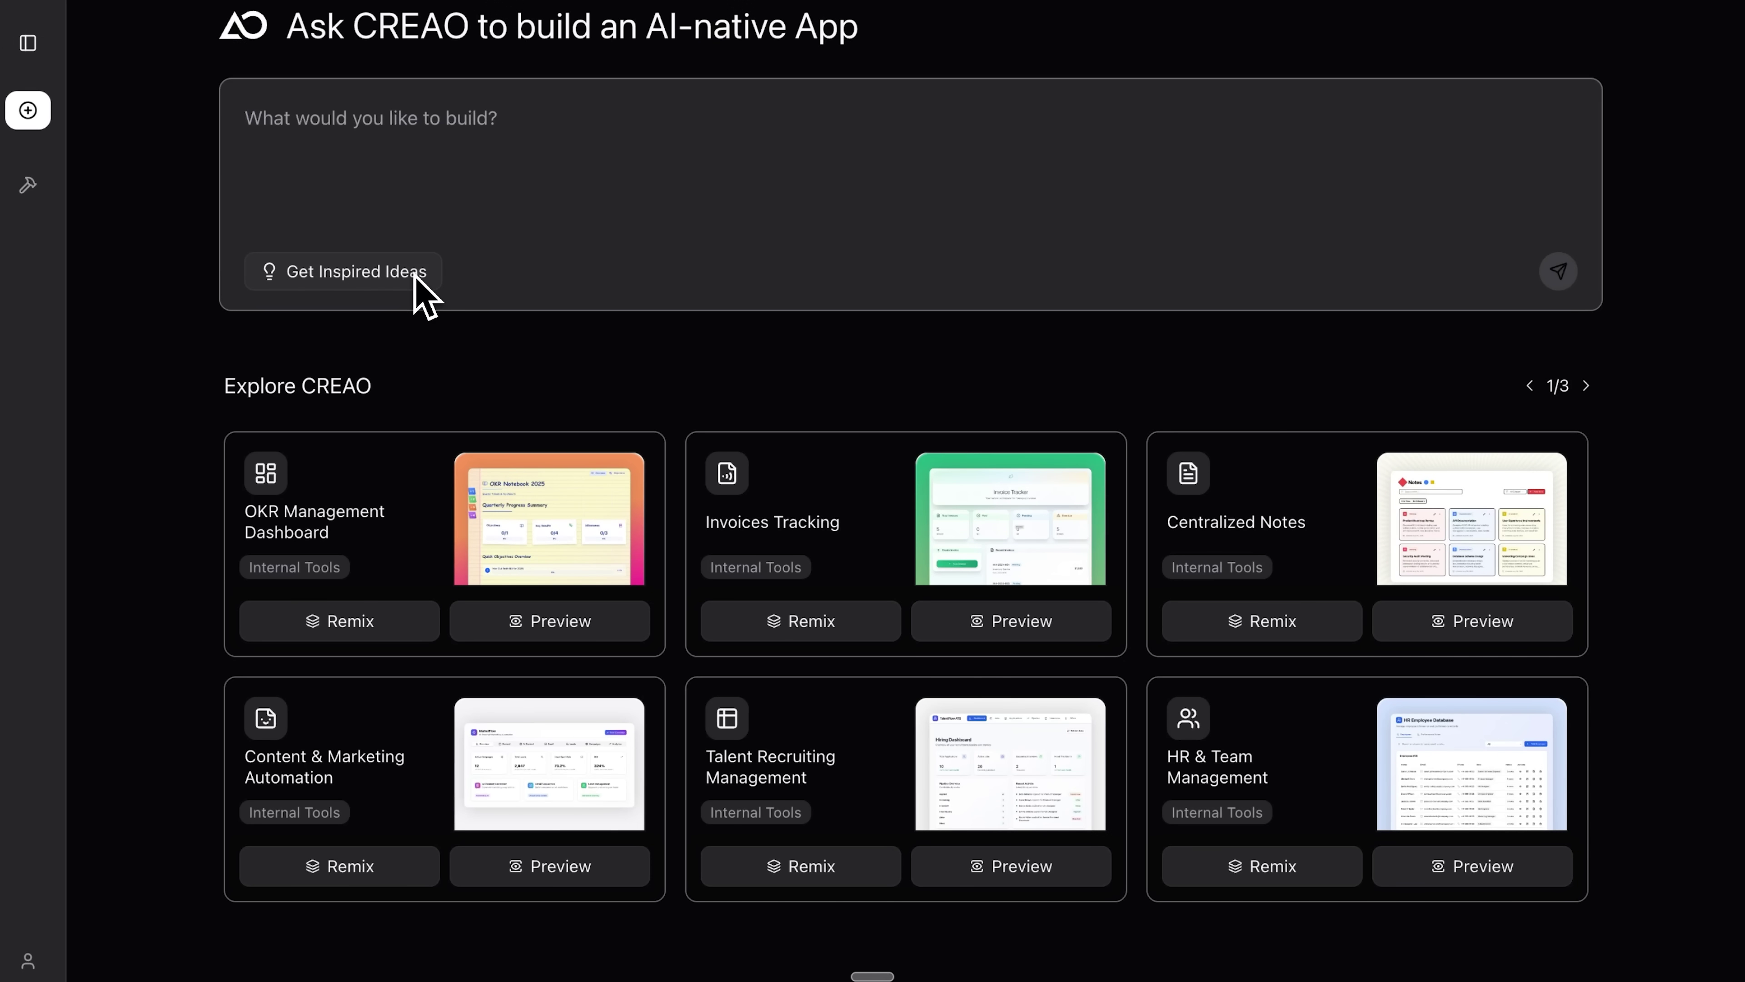
# - Browse the Get Inspired ideas and APIs, then page the Explore gallery to 3/3
pyautogui.click(408, 295)
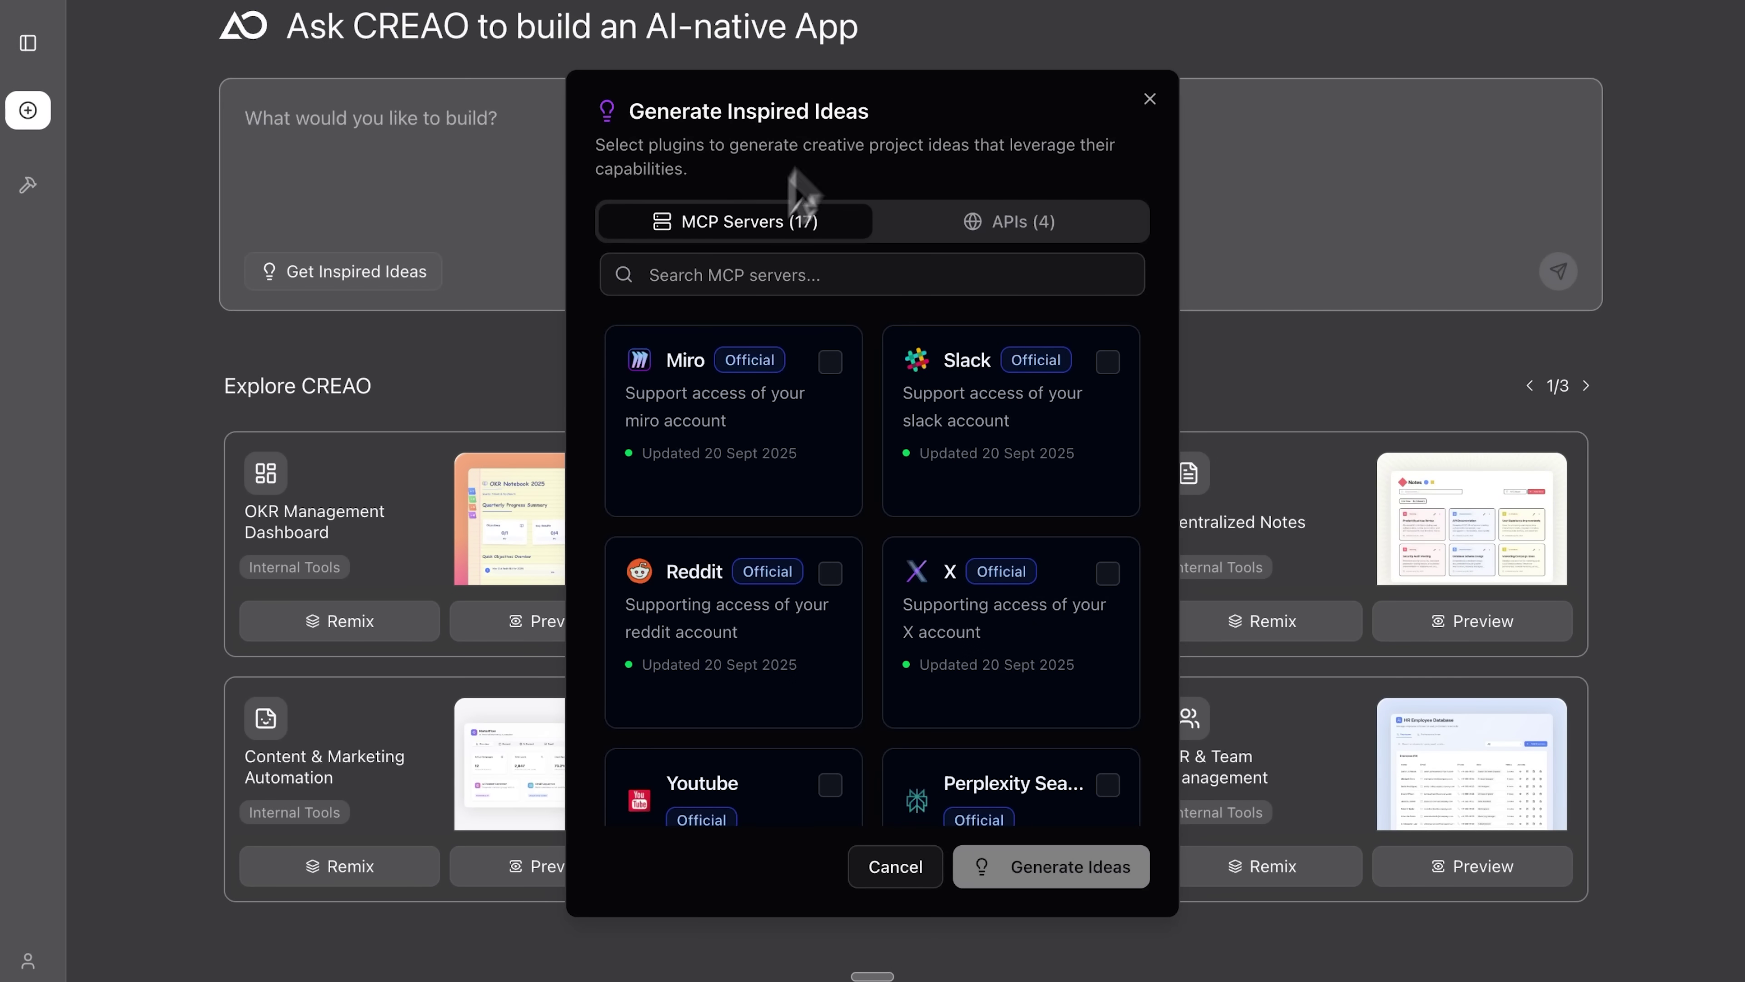
pyautogui.click(1029, 232)
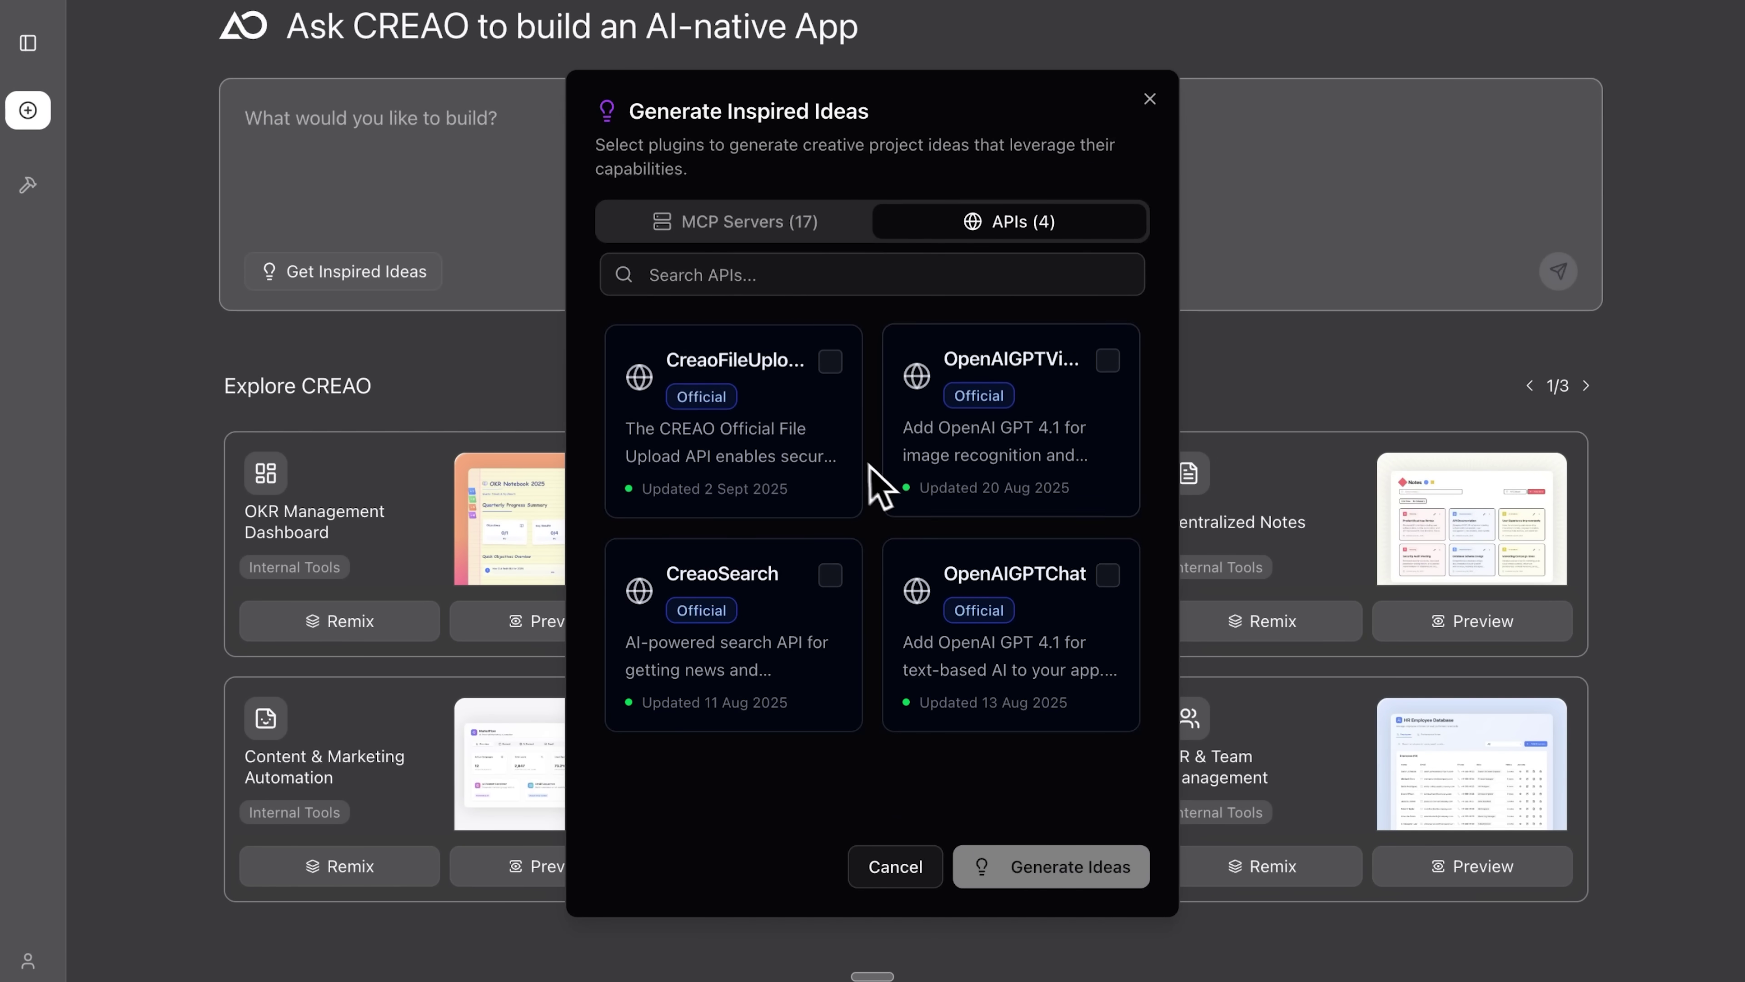
pyautogui.press('Escape')
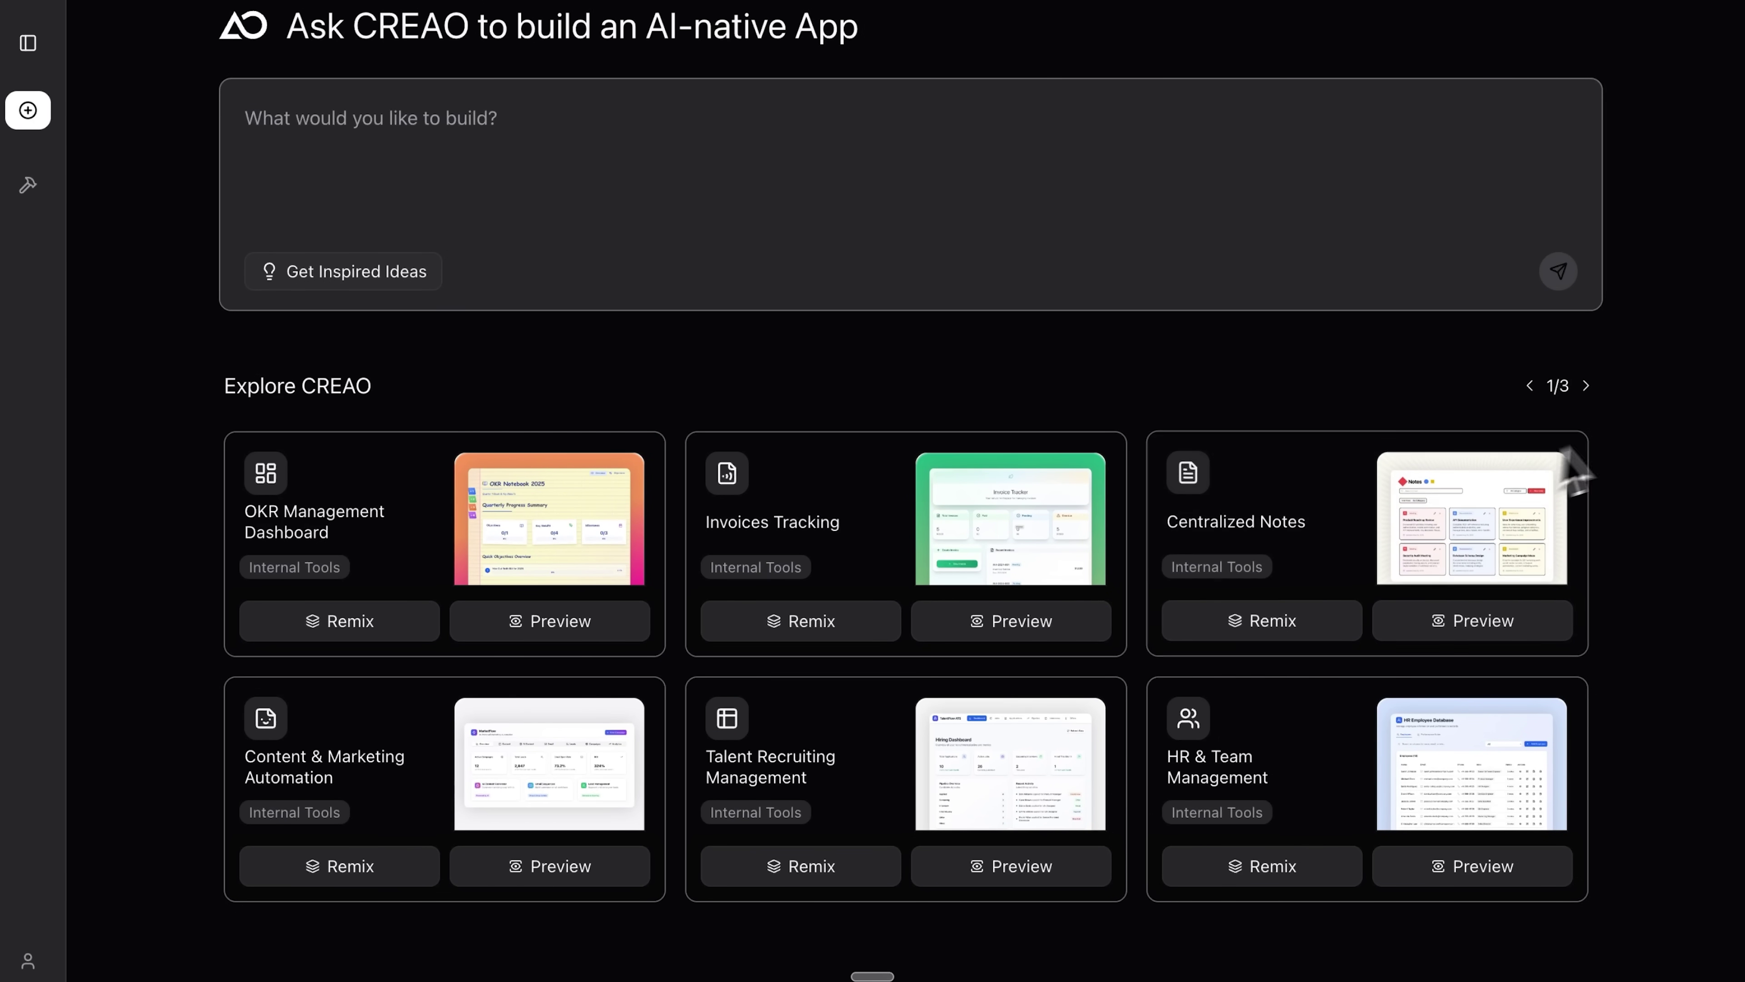
pyautogui.click(1589, 387)
# - Paste the coffee-shop order spec with status tracking, filters, revenue dashboard and editing into the prompt
pyautogui.click(1588, 388)
pyautogui.click(796, 169)
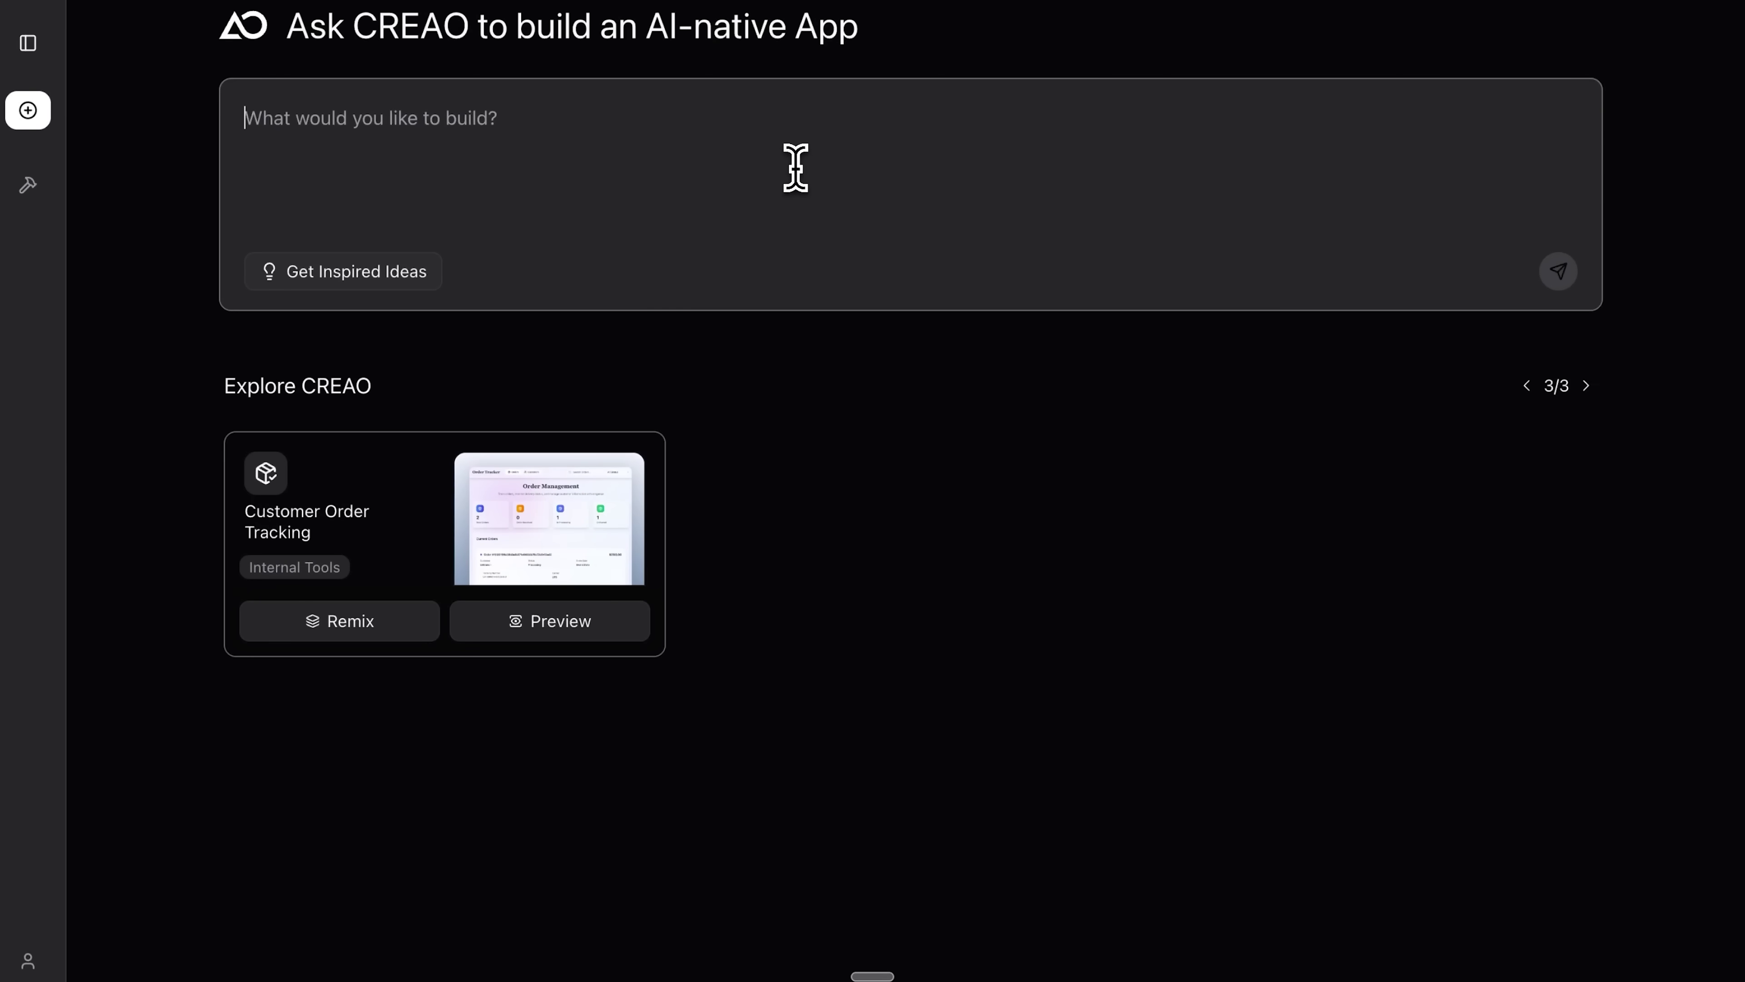
pyautogui.write('Create an order management system for a small coffee shop with: - Customer name, order details, amount, delivery date - Status tracking (New, In Progress, Completed, Paid) - List view with filters by status - Simple dashboard showing total revenue and order statistics - Ability to add, edit and delete orders')
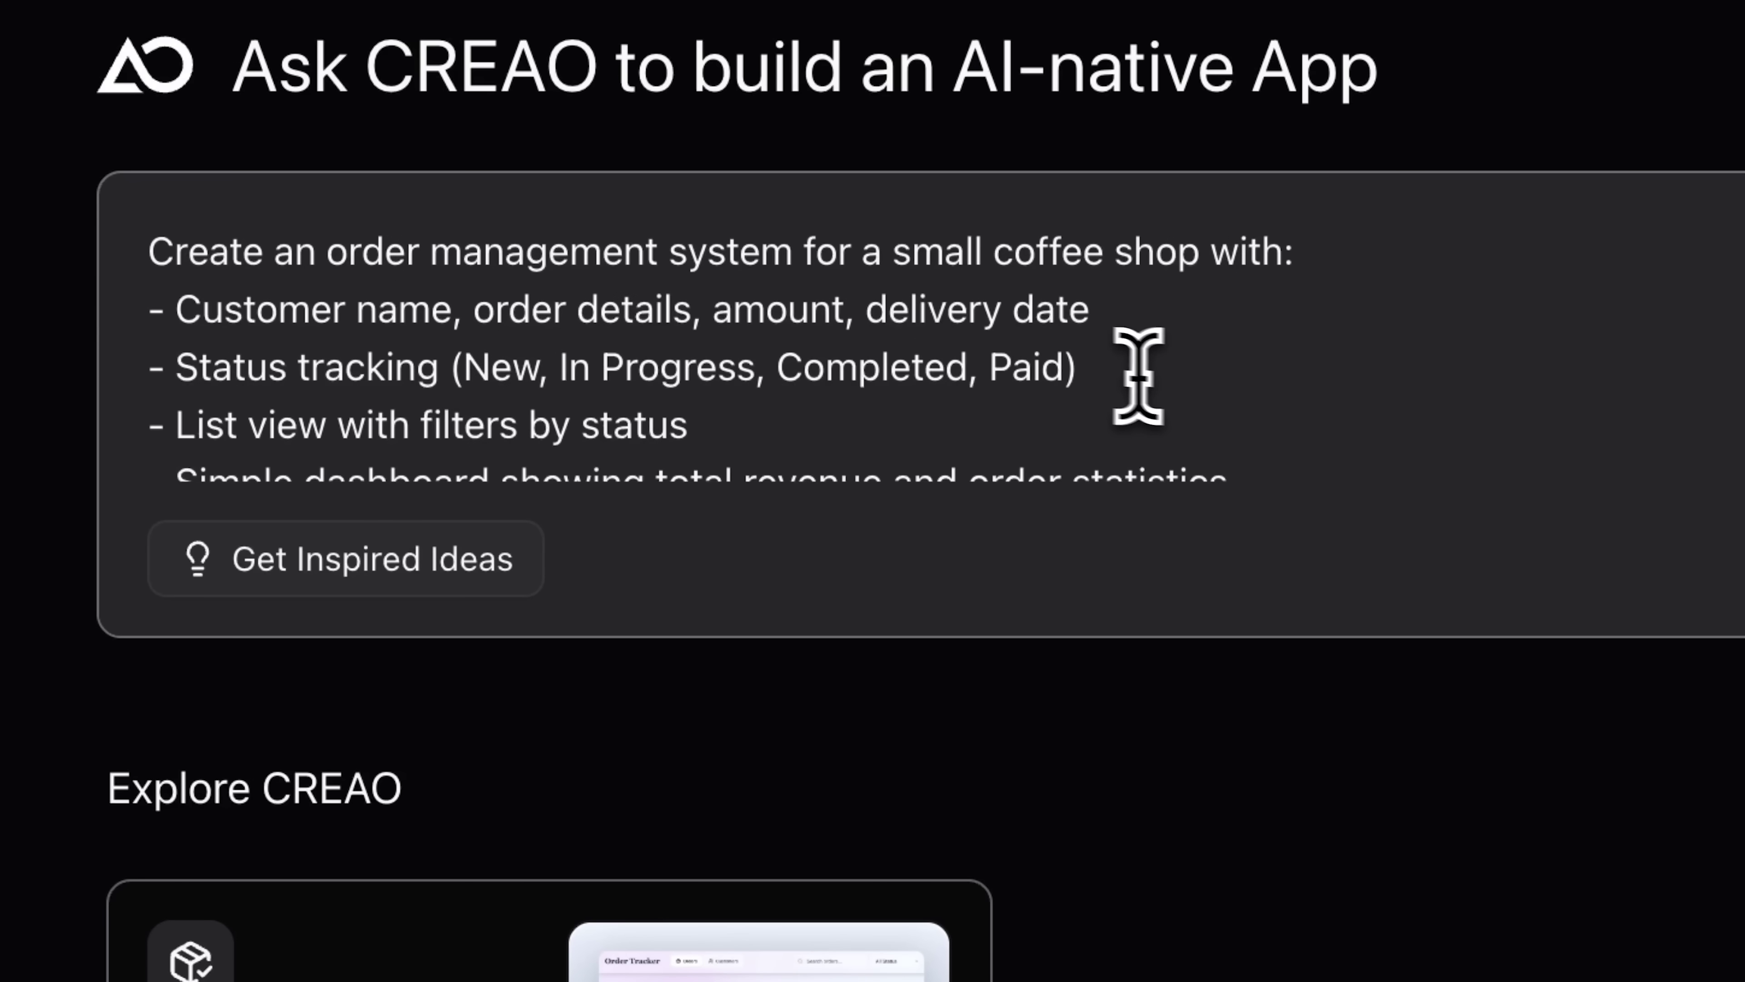
pyautogui.scroll(-3, 1155, 378)
pyautogui.scroll(-1, 1180, 385)
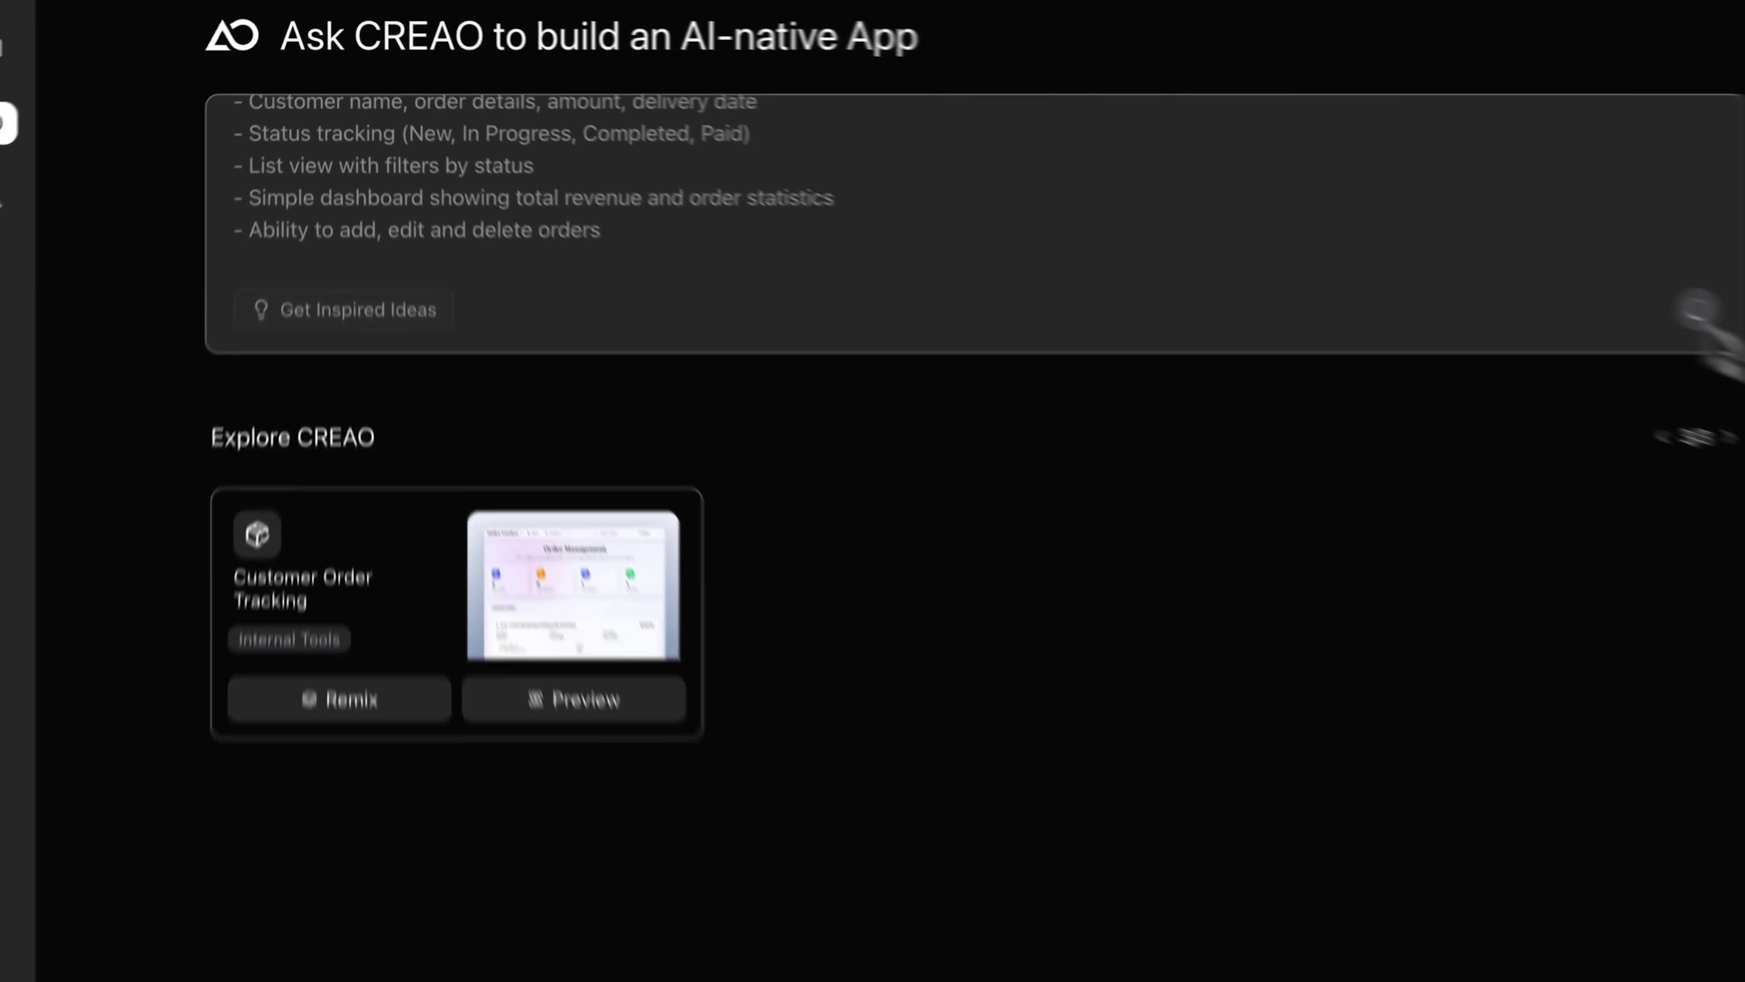
# - Submit the coffee-shop order description and skip integrations so the agent builds the app
pyautogui.press('Return')
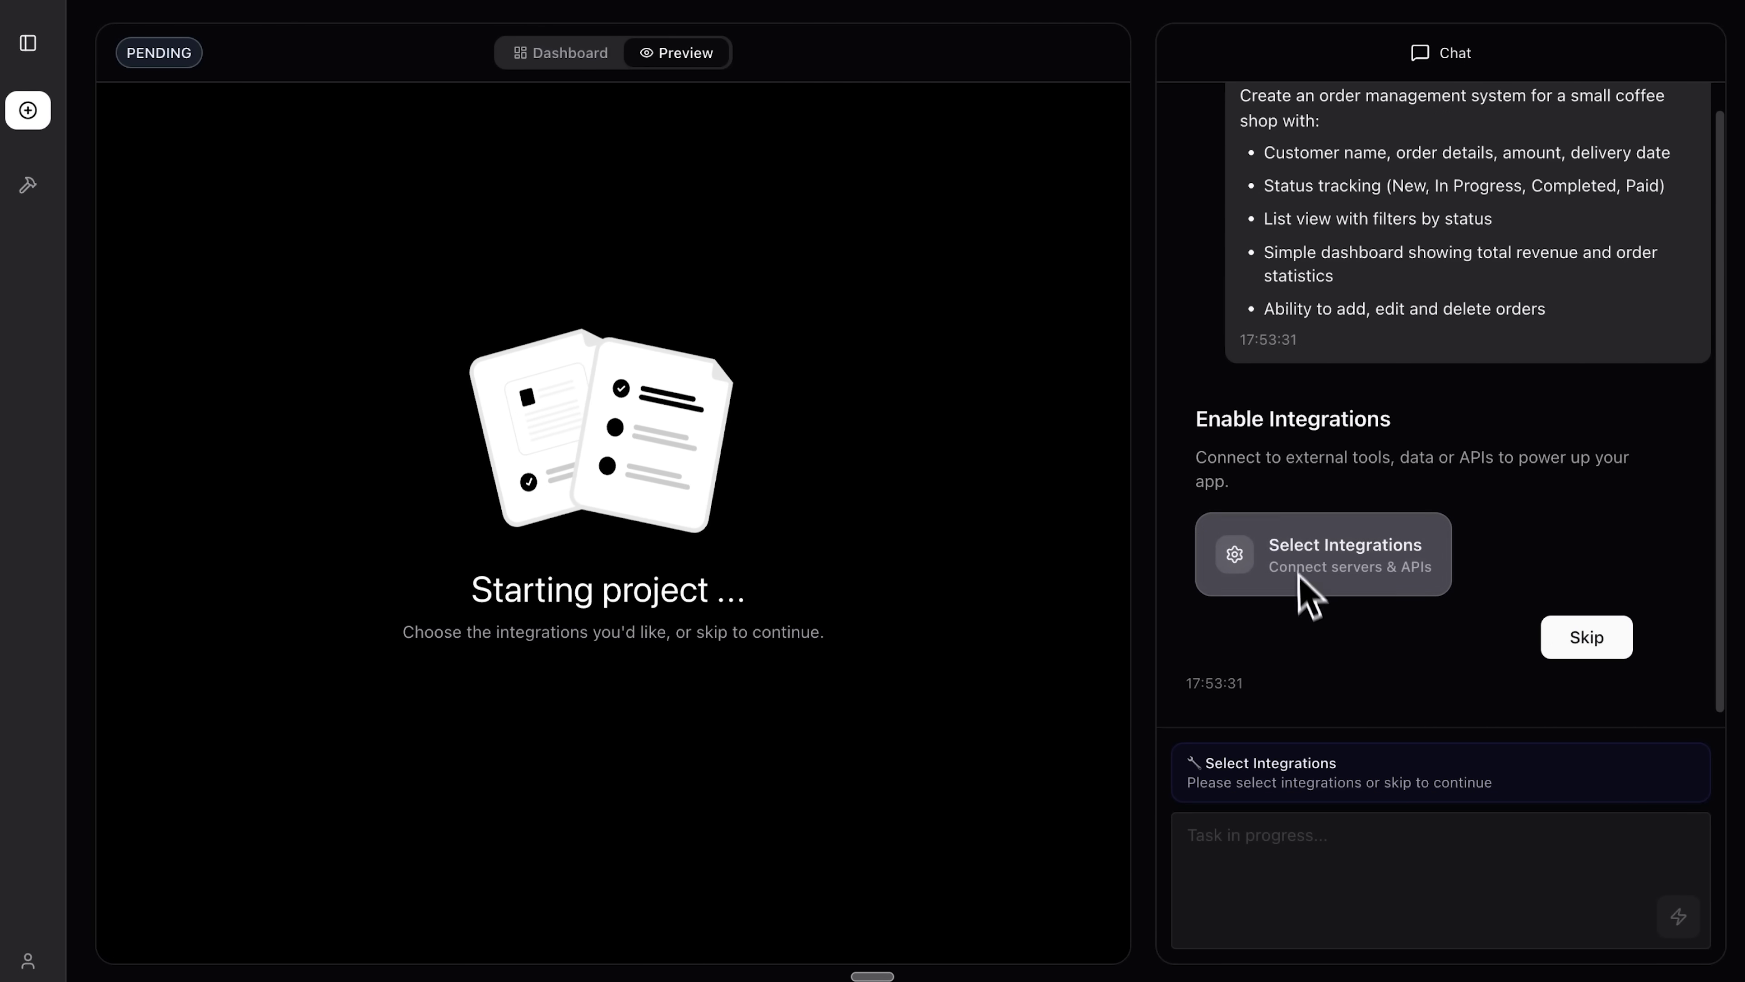
pyautogui.click(1379, 554)
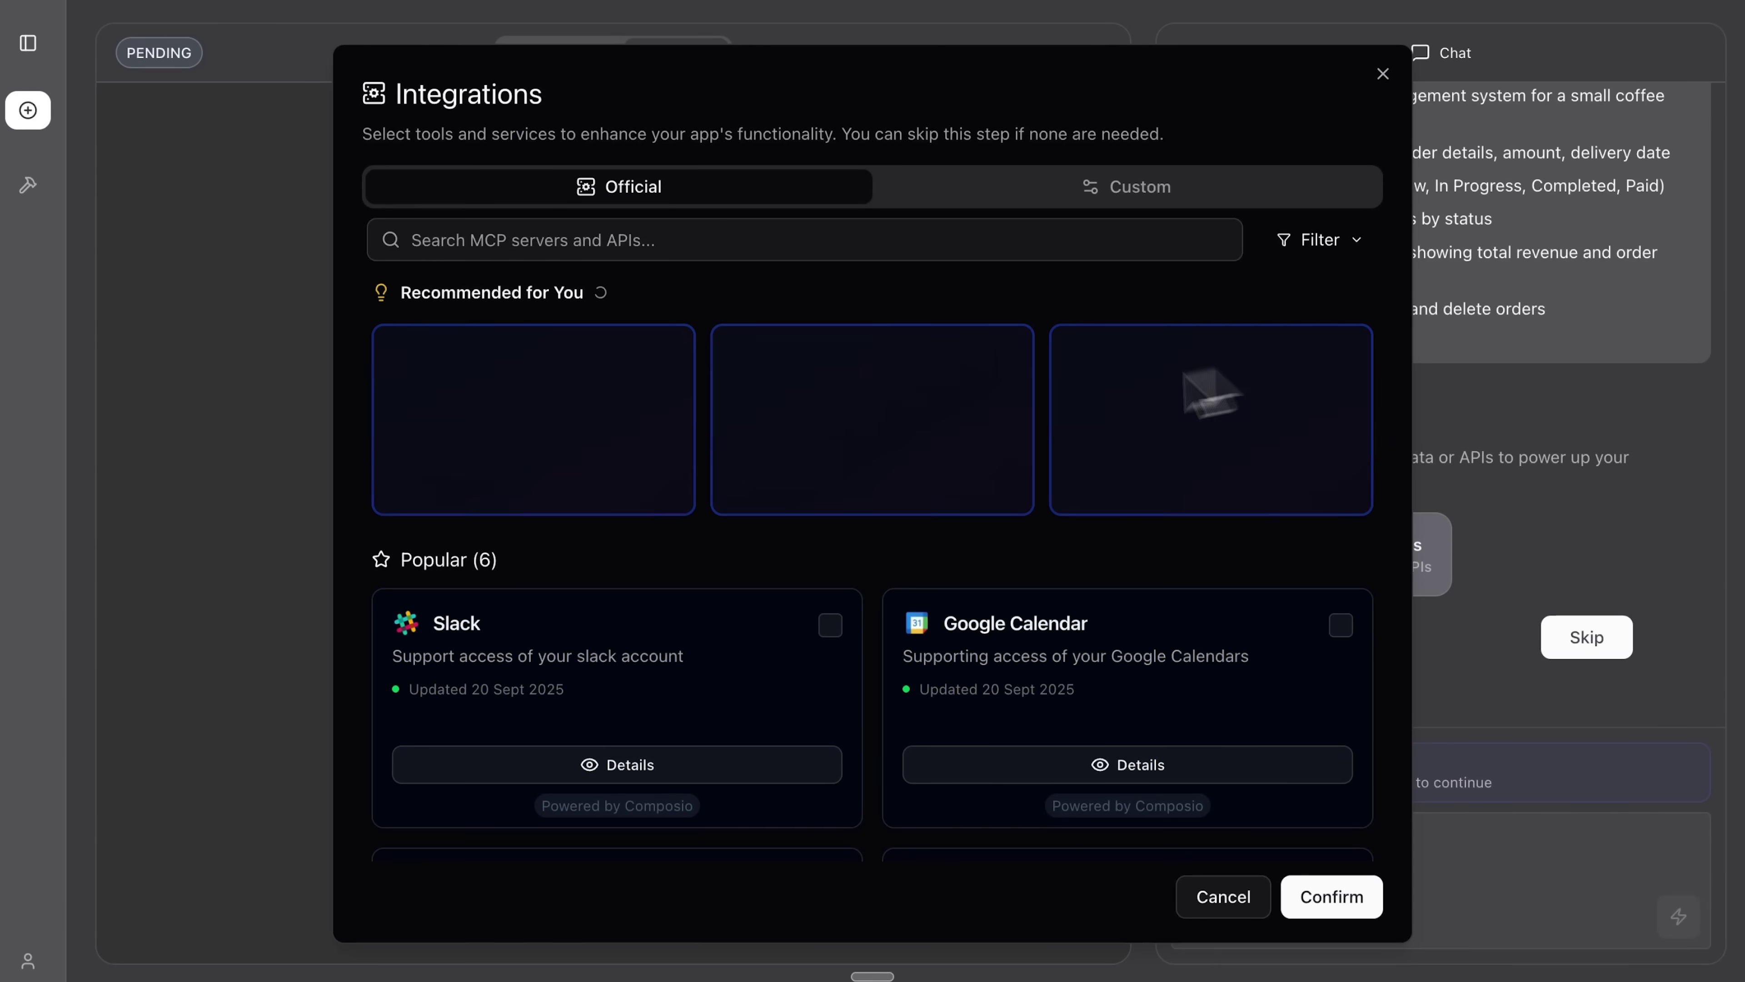
pyautogui.scroll(-3, 810, 557)
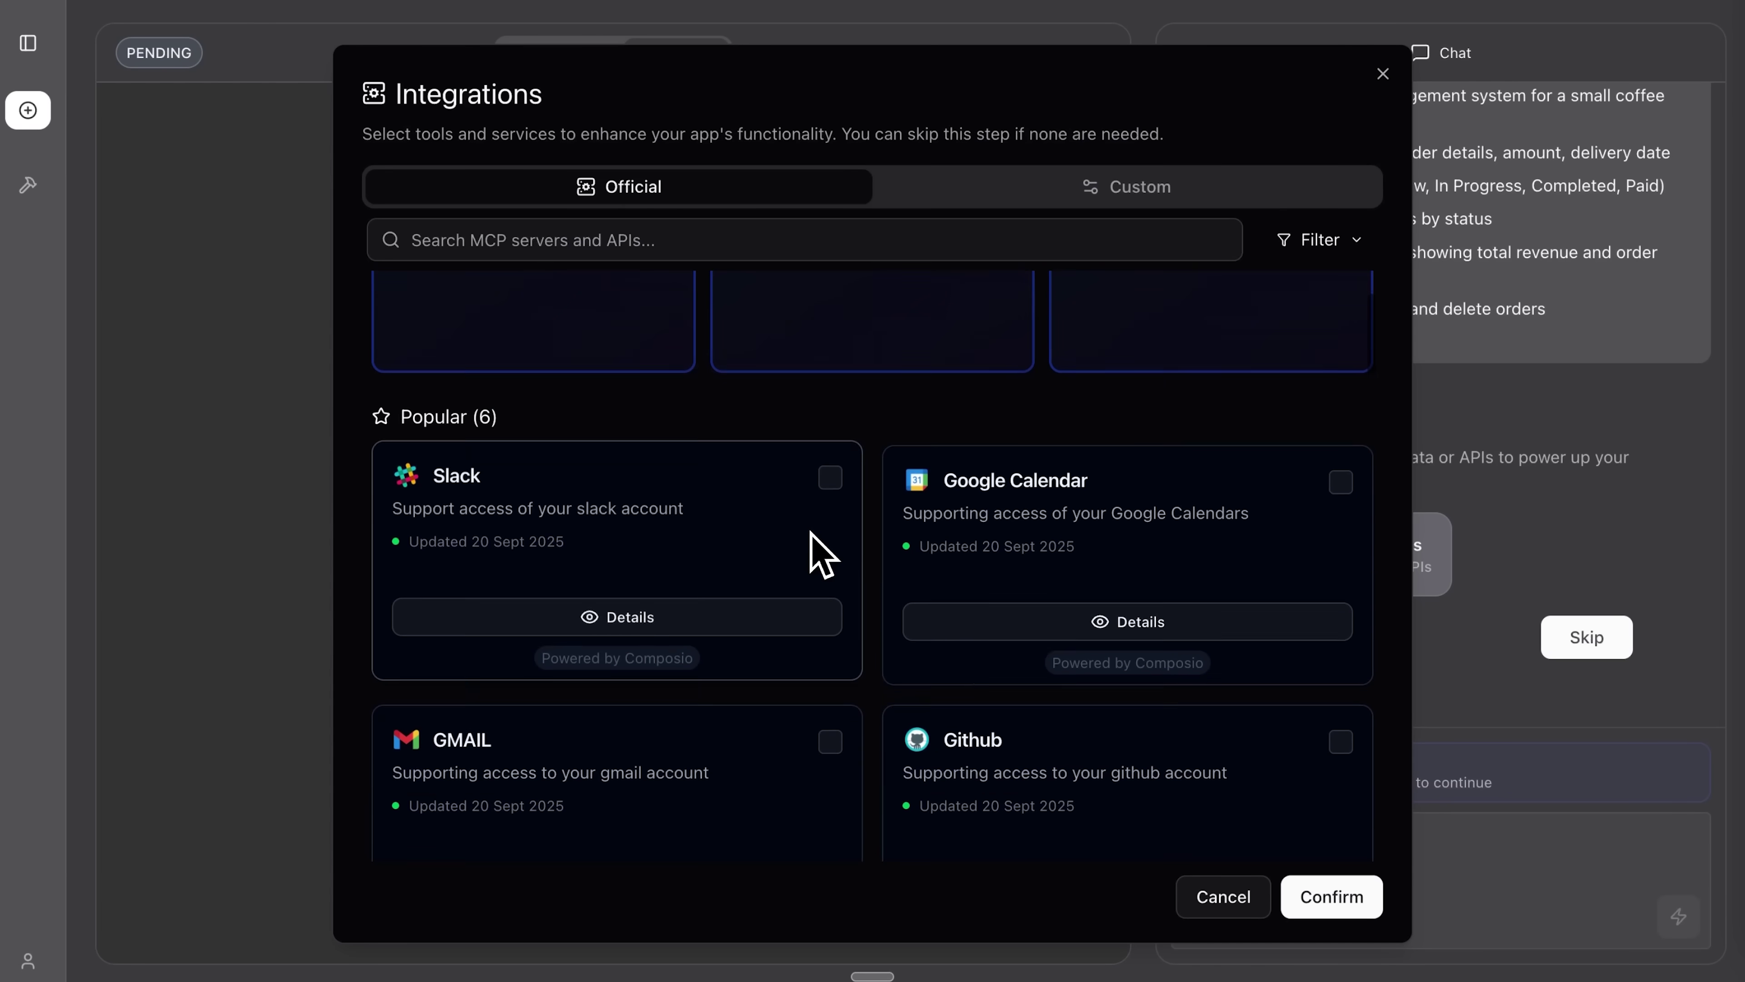
pyautogui.click(1597, 642)
pyautogui.click(1599, 641)
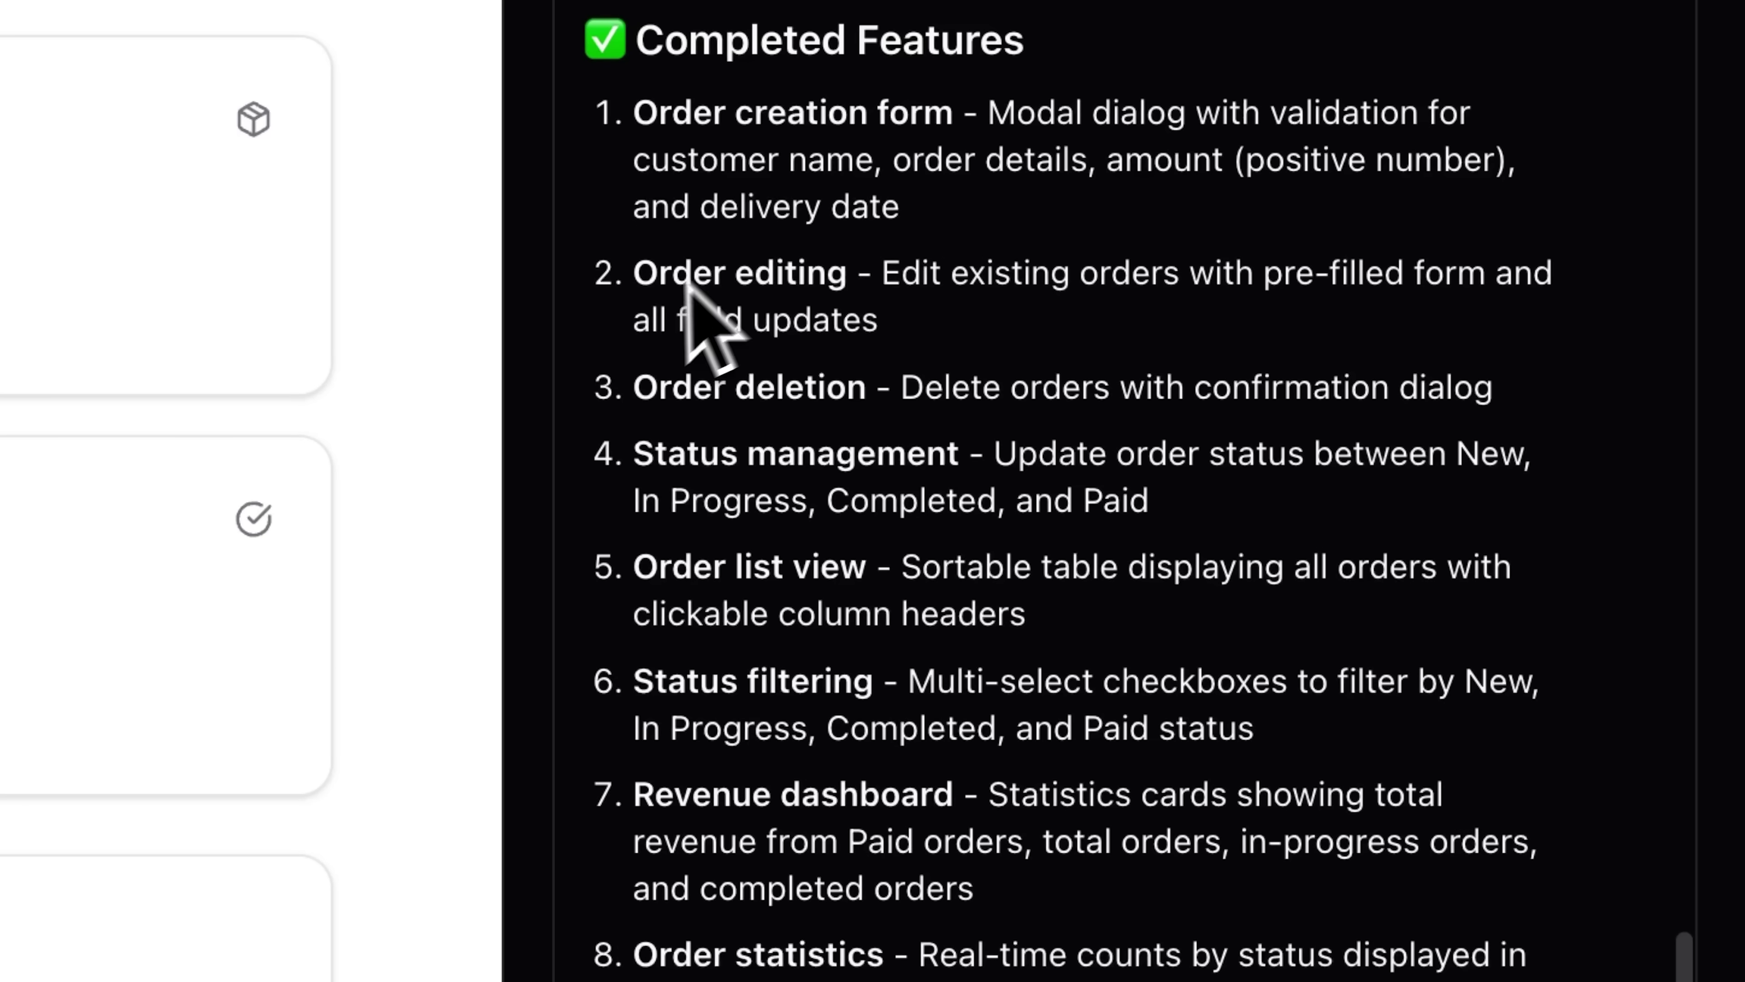
pyautogui.scroll(-3, 740, 433)
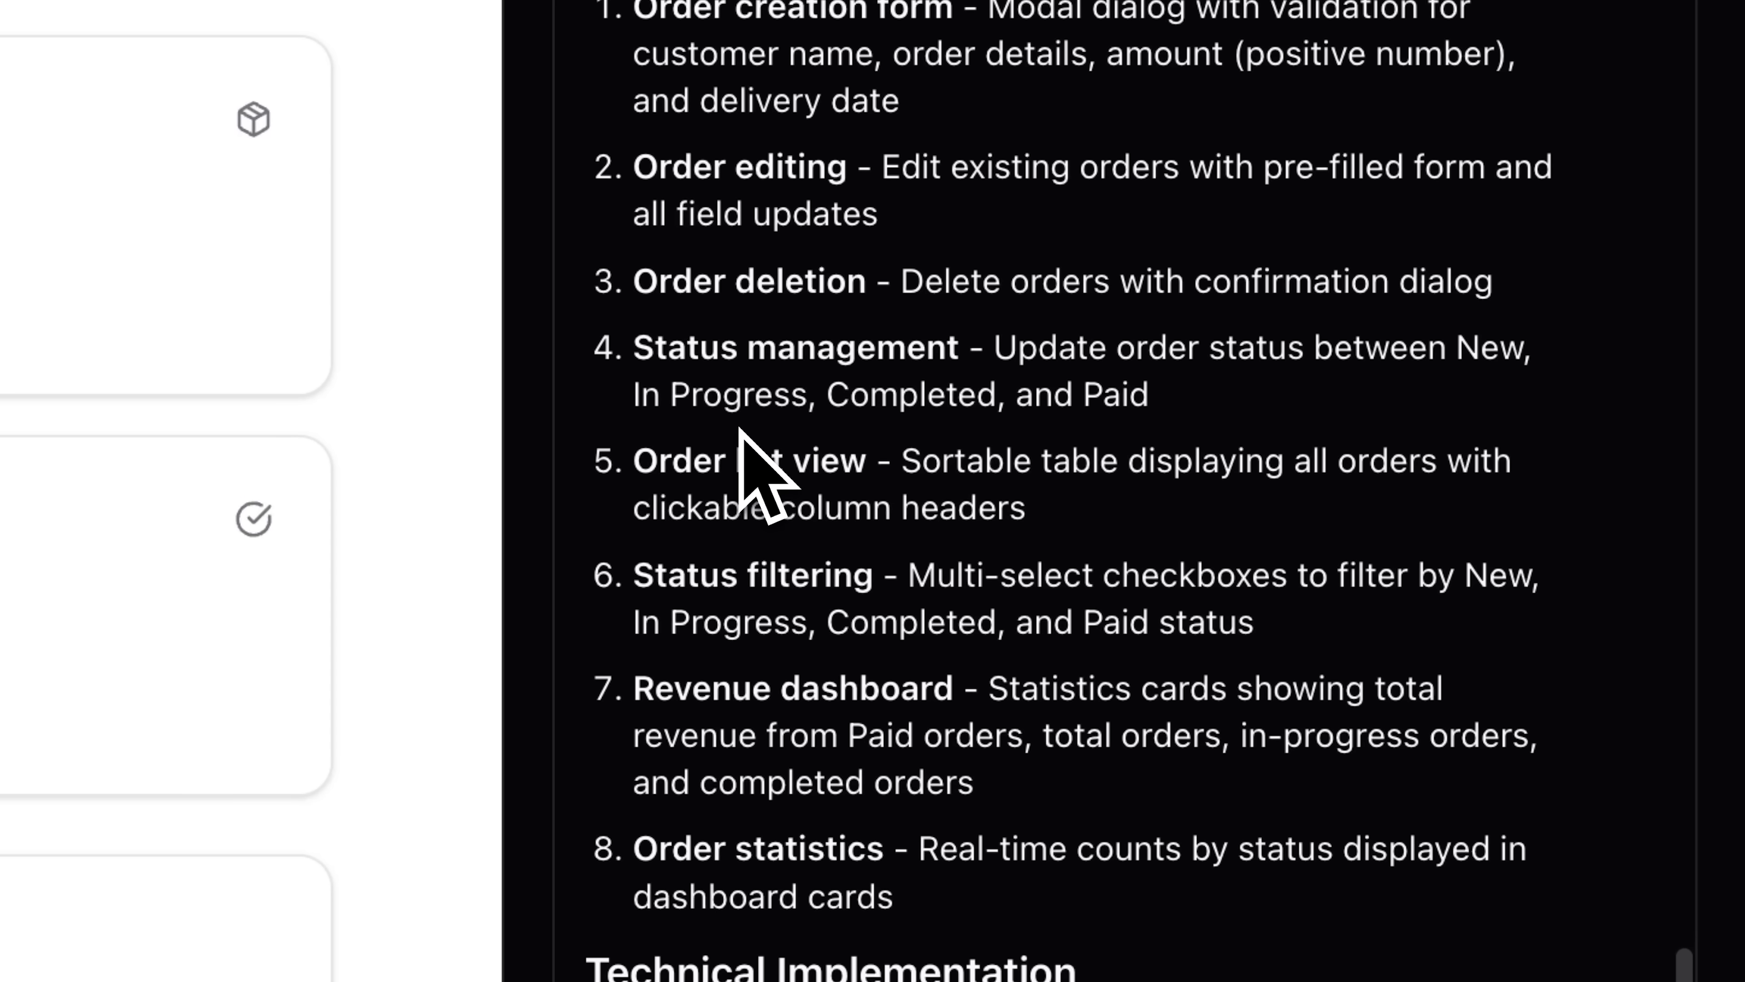
pyautogui.scroll(-2, 740, 440)
pyautogui.scroll(-1, 780, 309)
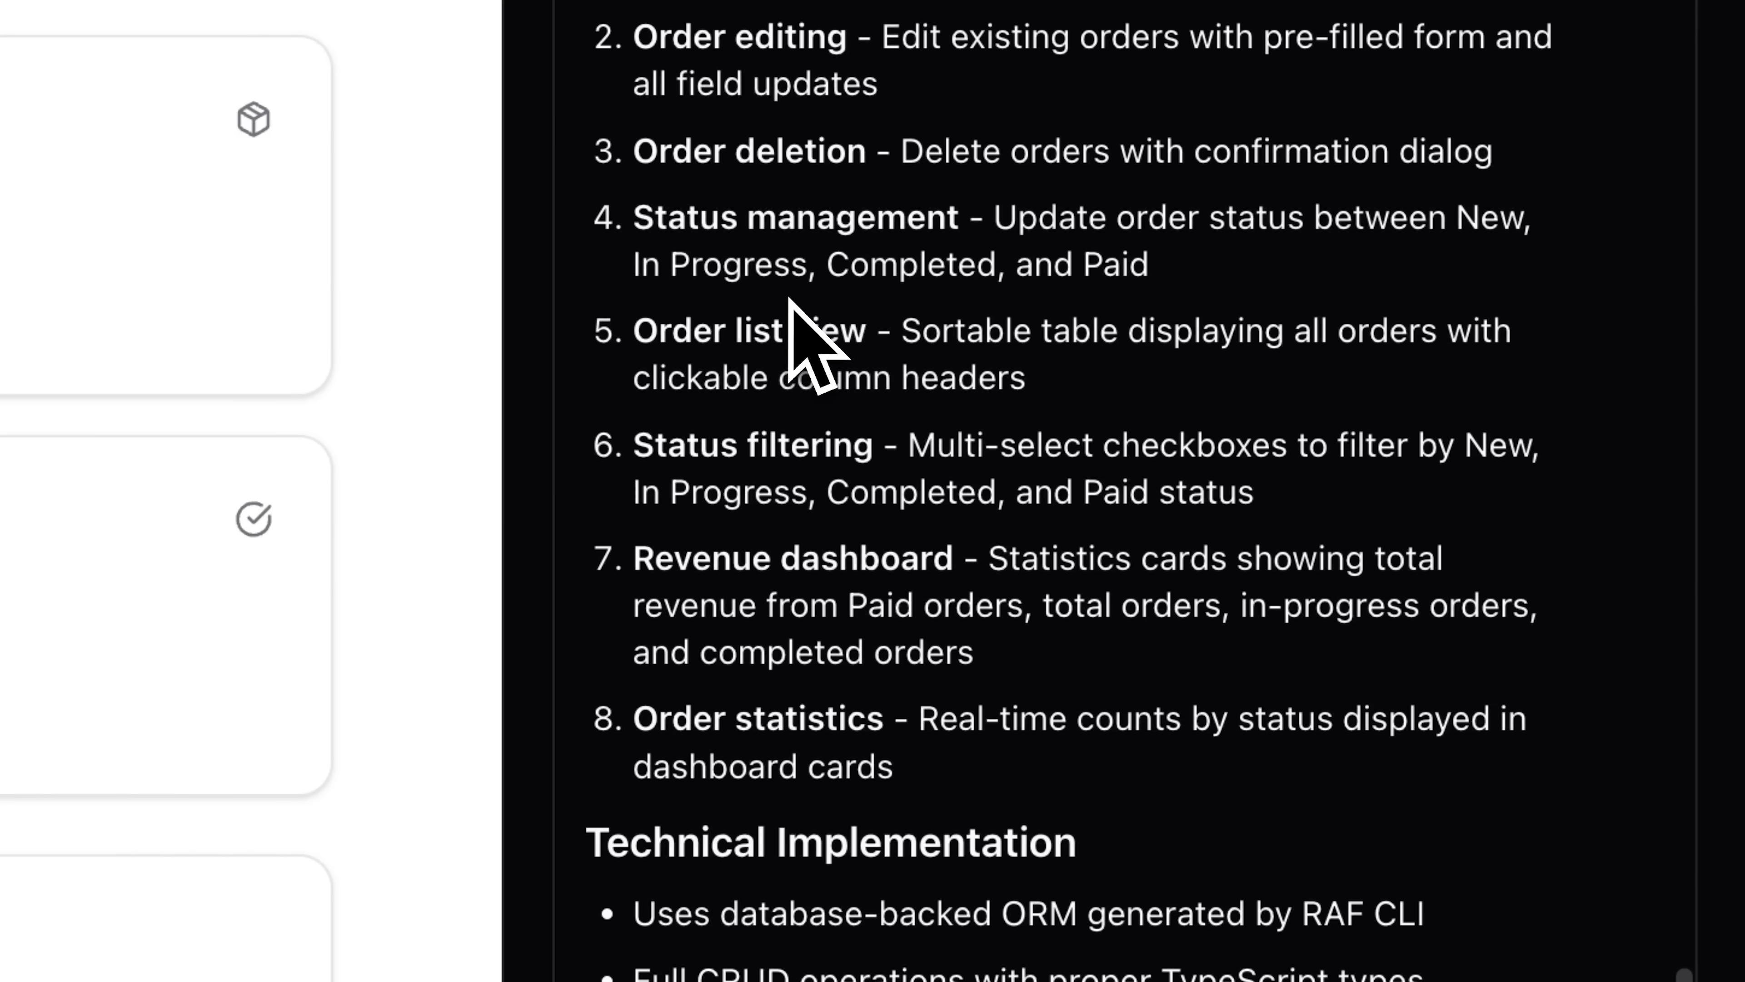
pyautogui.scroll(-2, 712, 390)
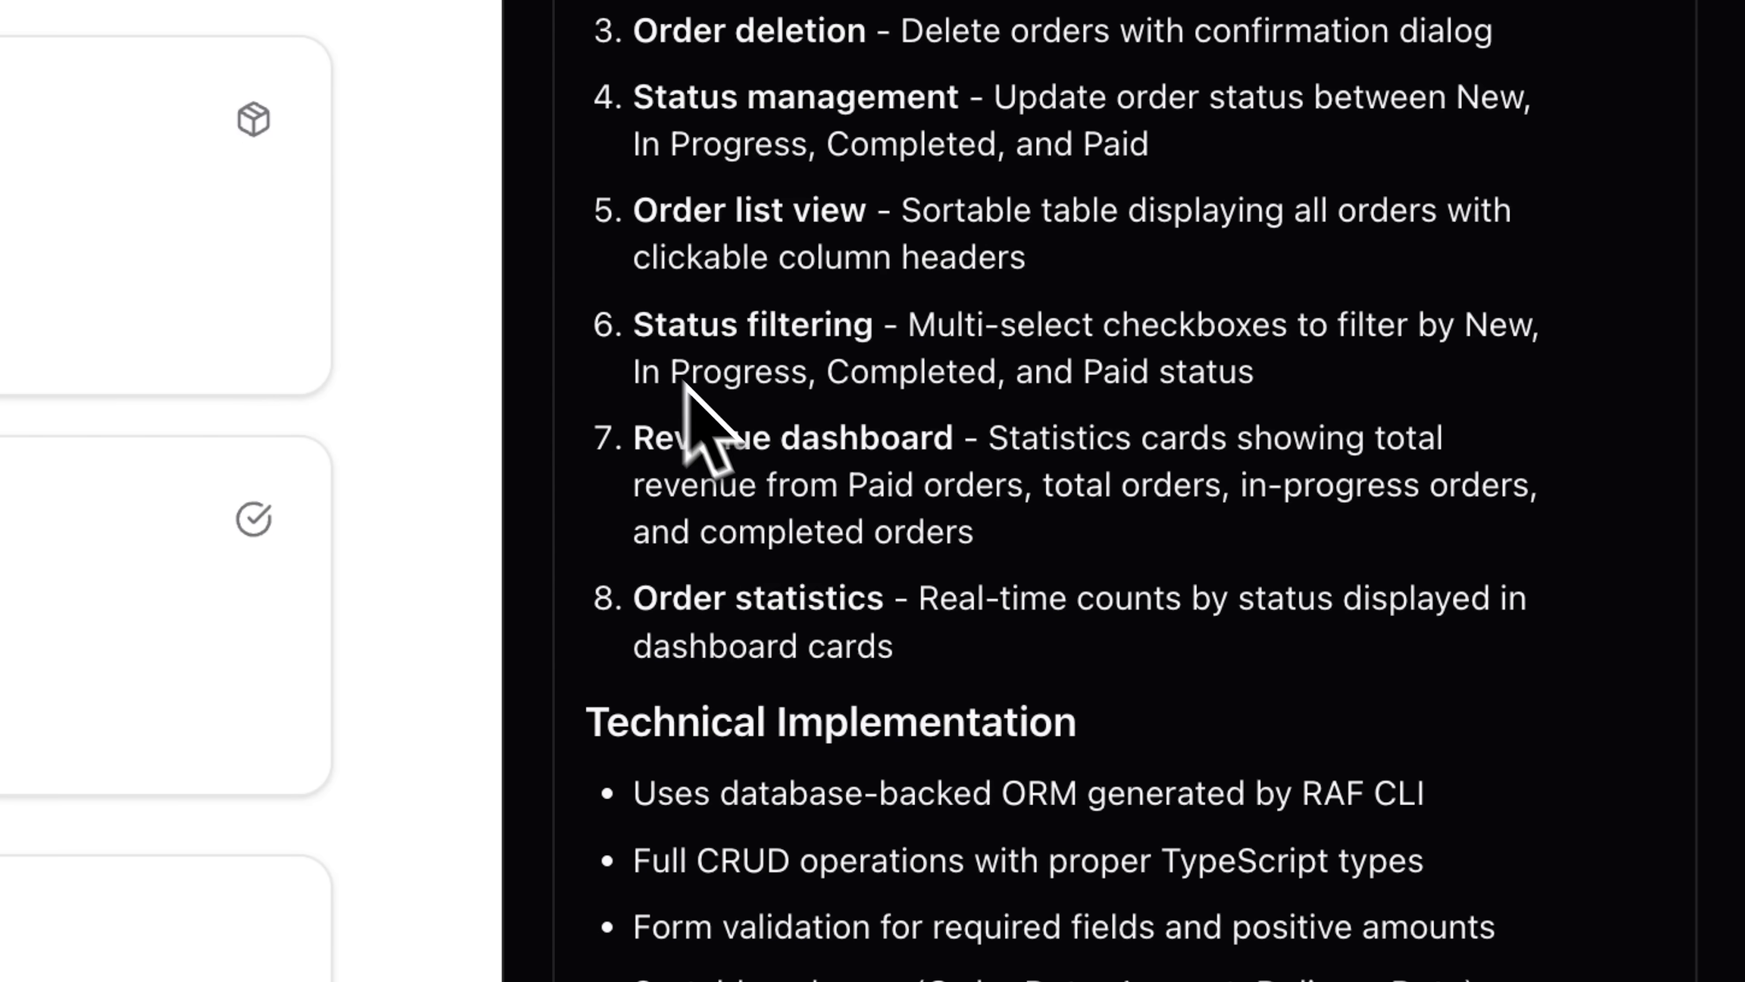
pyautogui.scroll(-2, 752, 402)
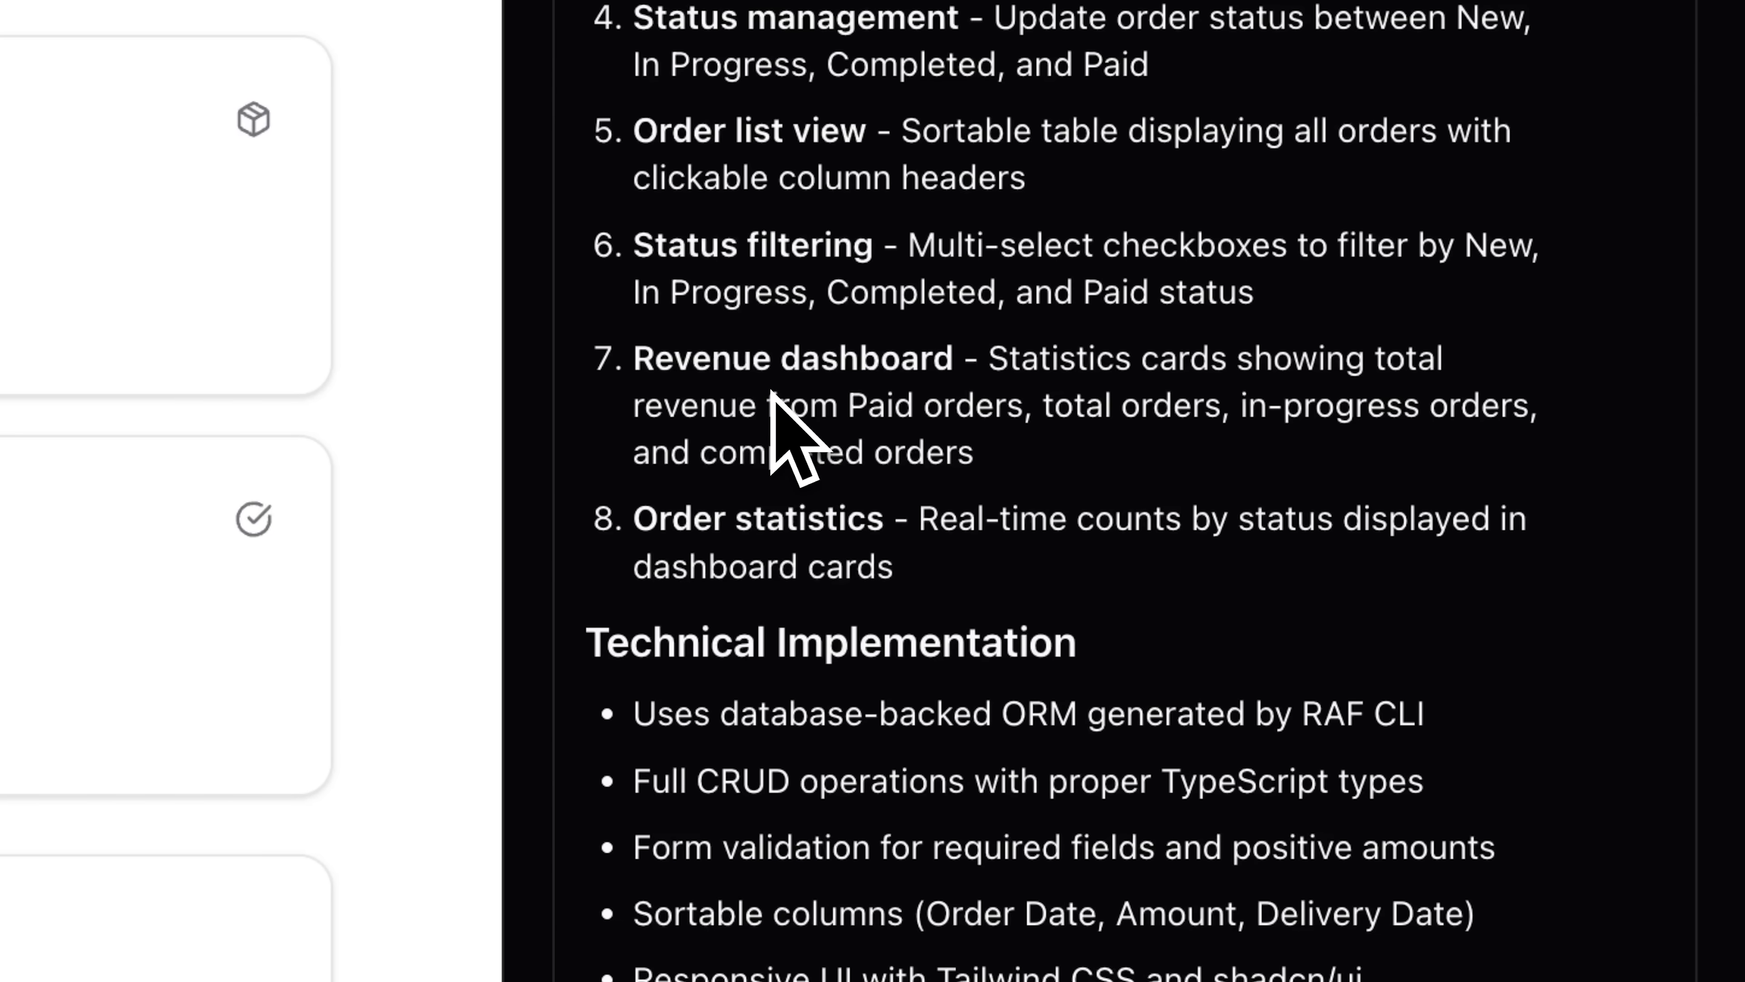
pyautogui.scroll(-1, 773, 399)
pyautogui.scroll(-4, 749, 523)
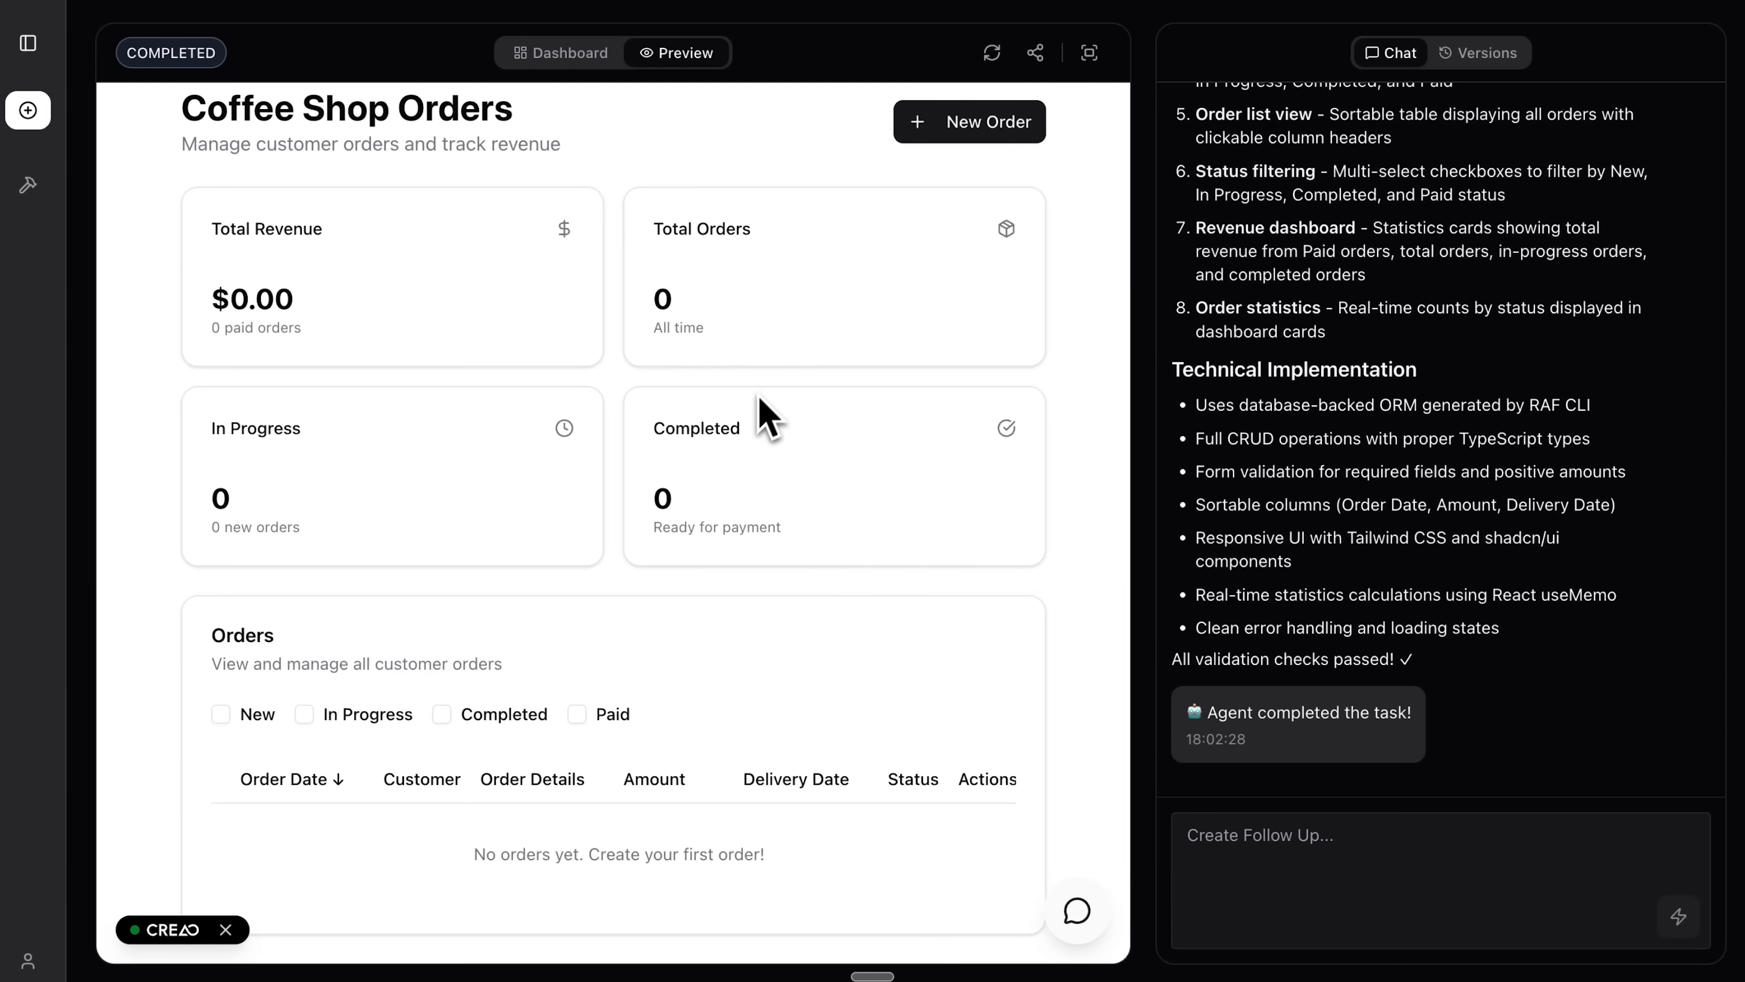
# - Create a $20 order for 3 Latte due 08/10/2025 and mark it In Progress
pyautogui.scroll(1, 763, 416)
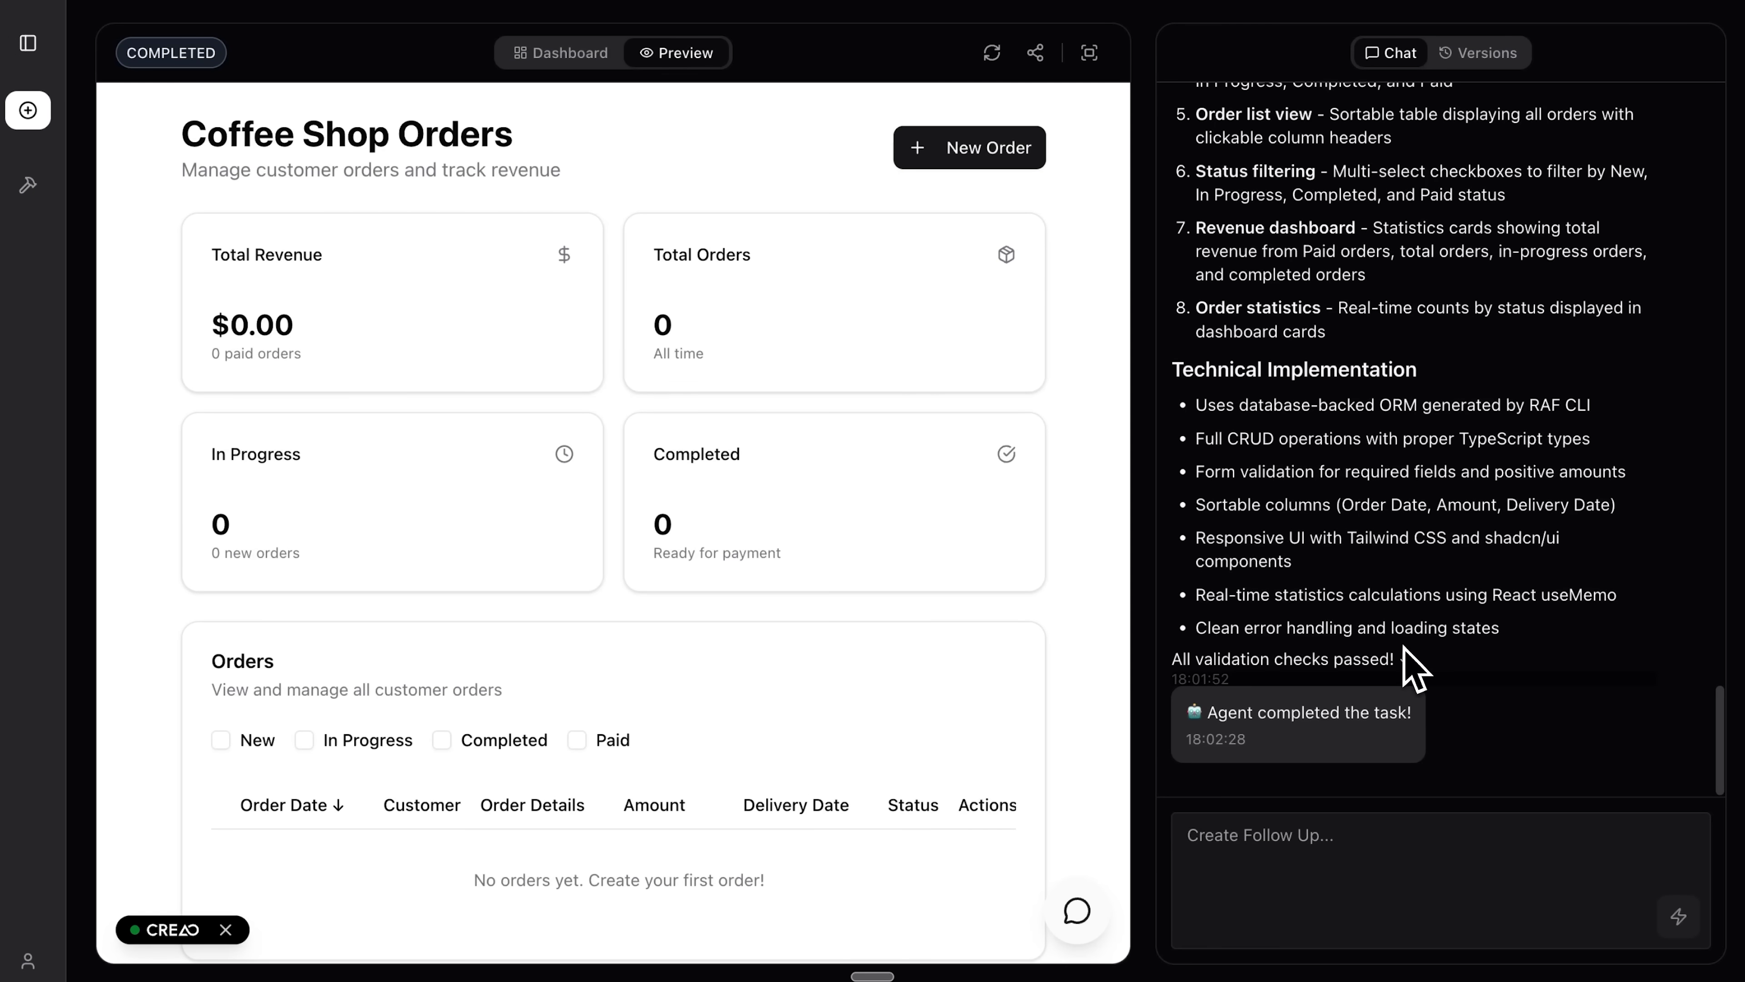
pyautogui.click(970, 150)
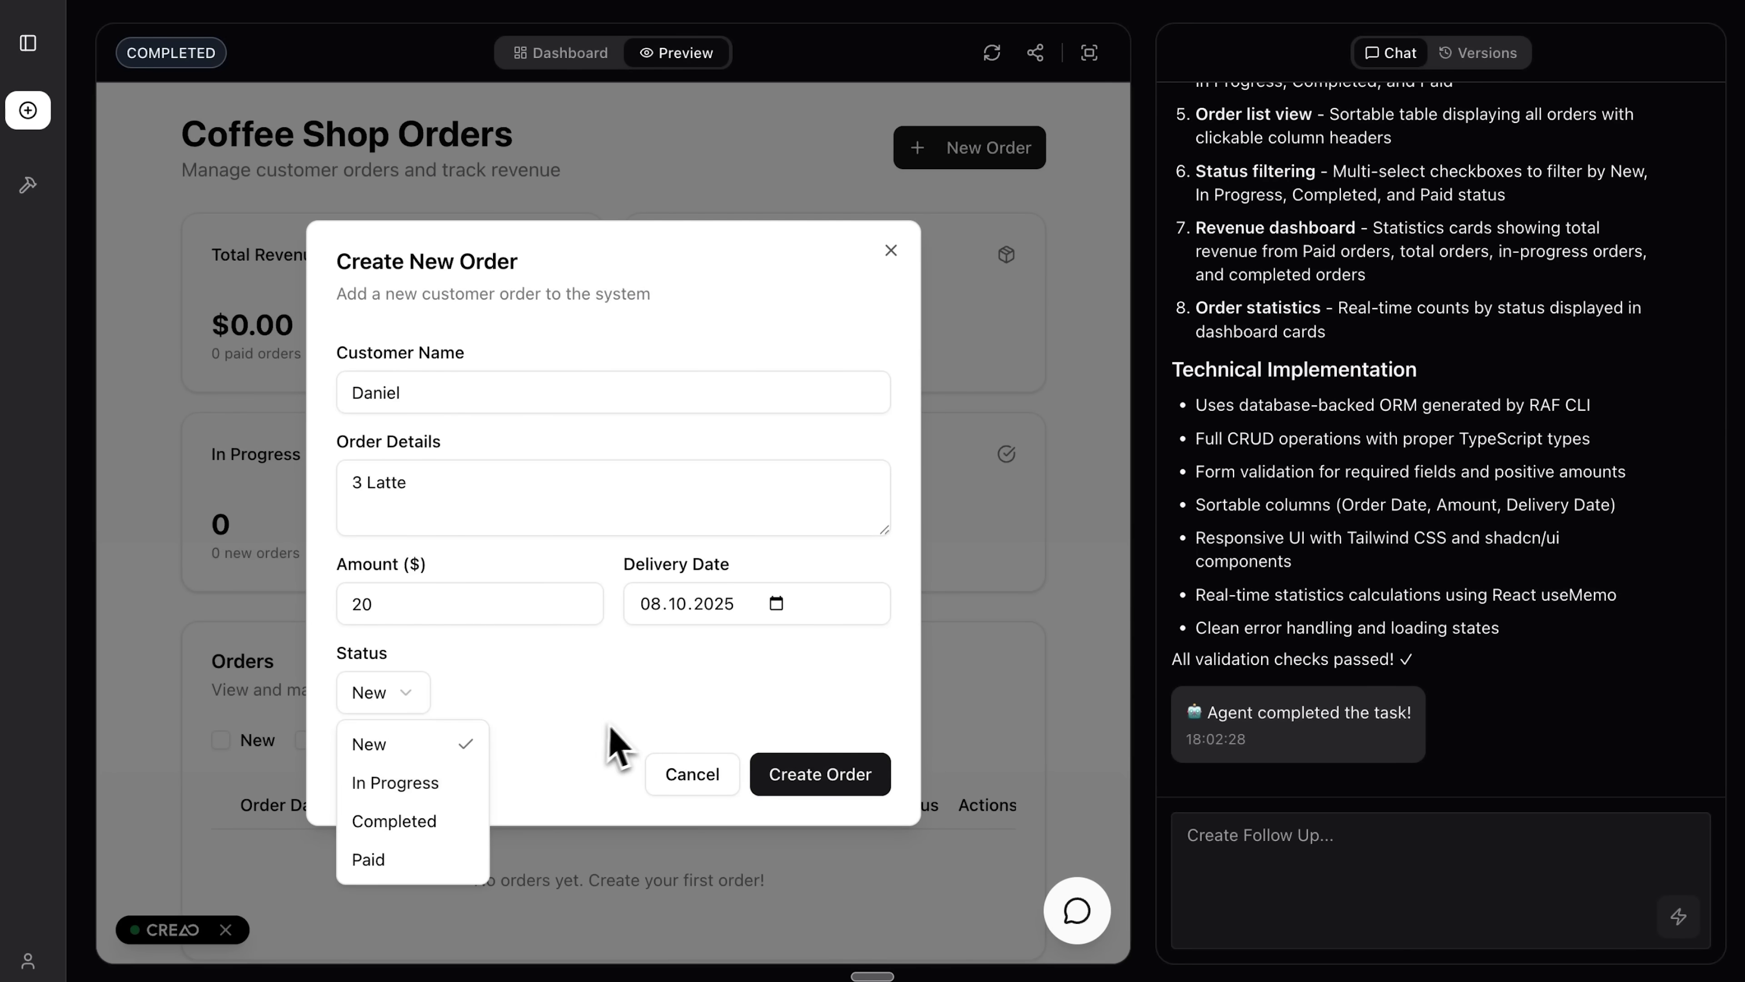
pyautogui.click(615, 743)
pyautogui.click(817, 775)
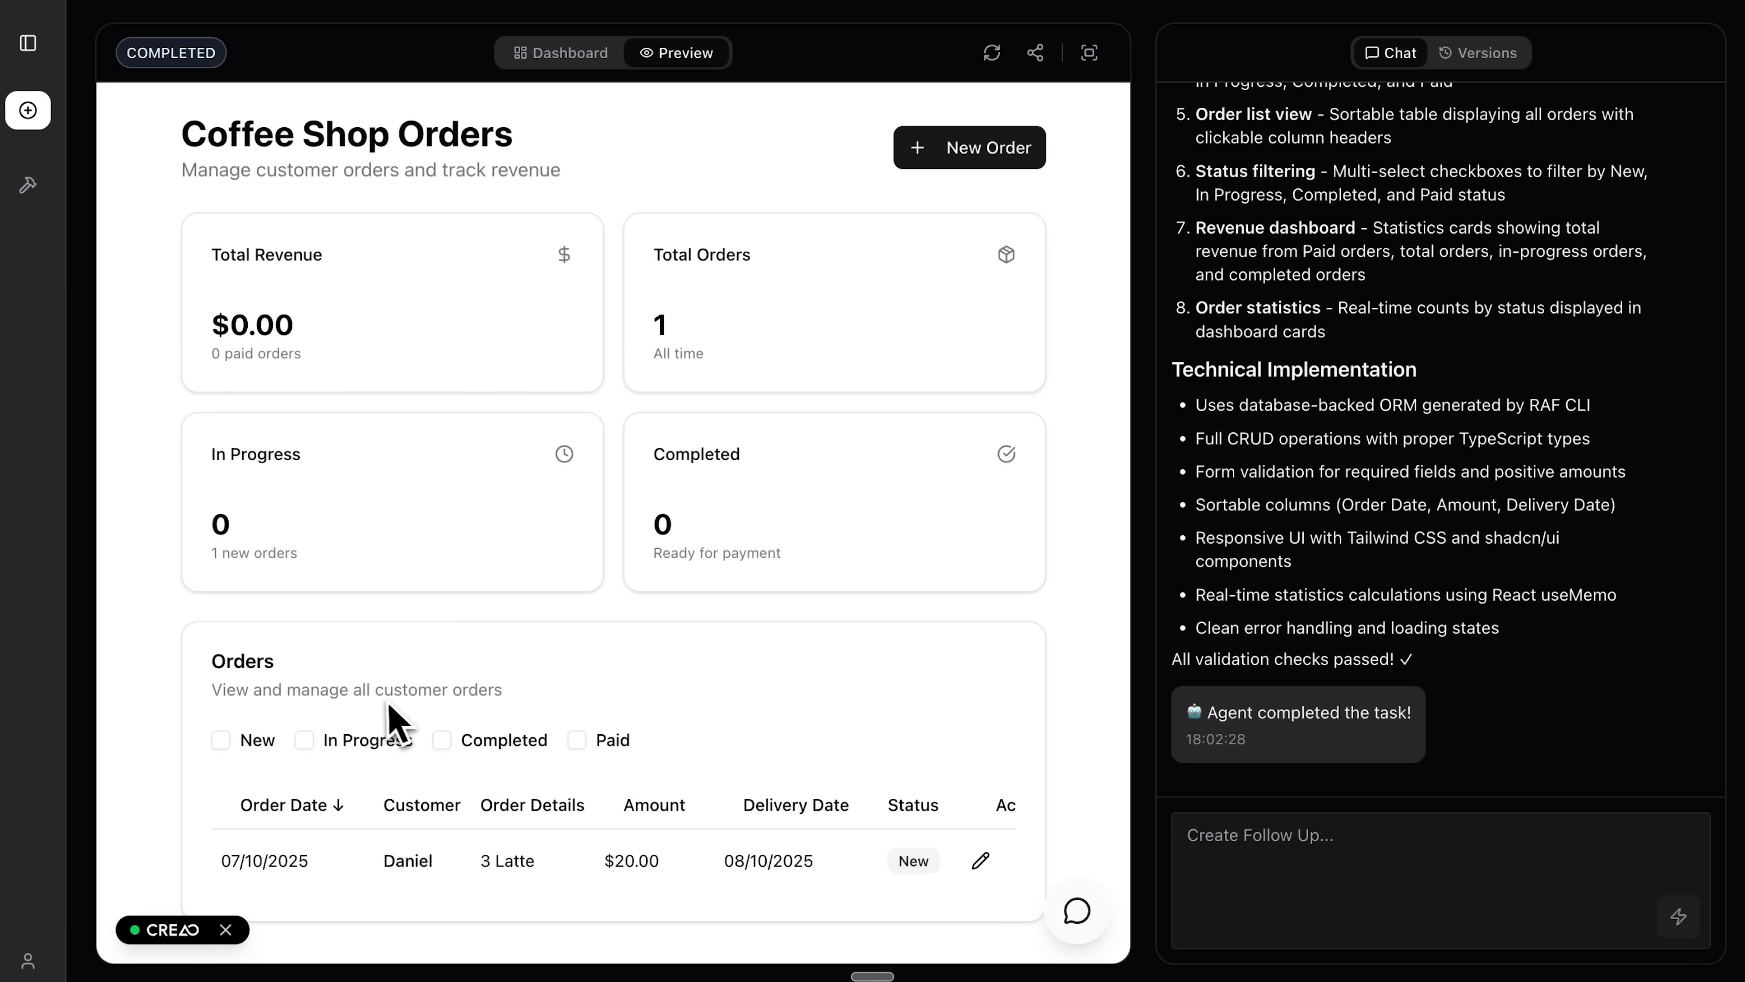
pyautogui.click(913, 861)
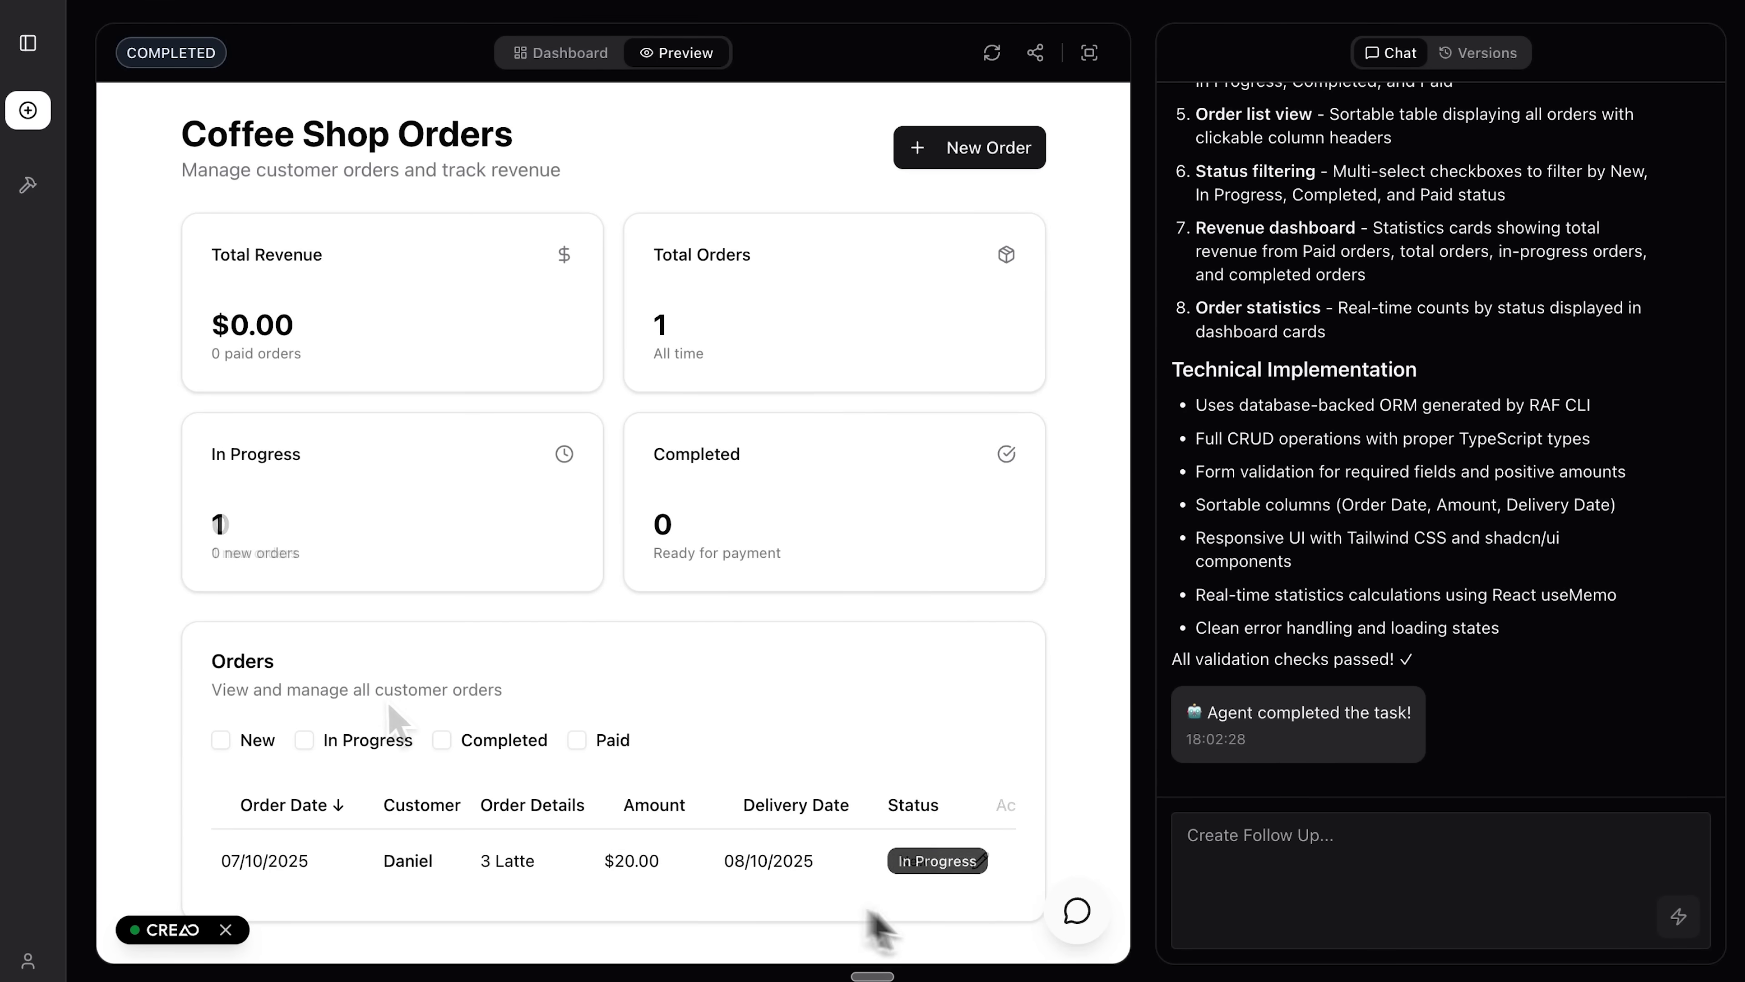
# - Ask the app's Copilot to add another order with the pasted request
pyautogui.click(1077, 911)
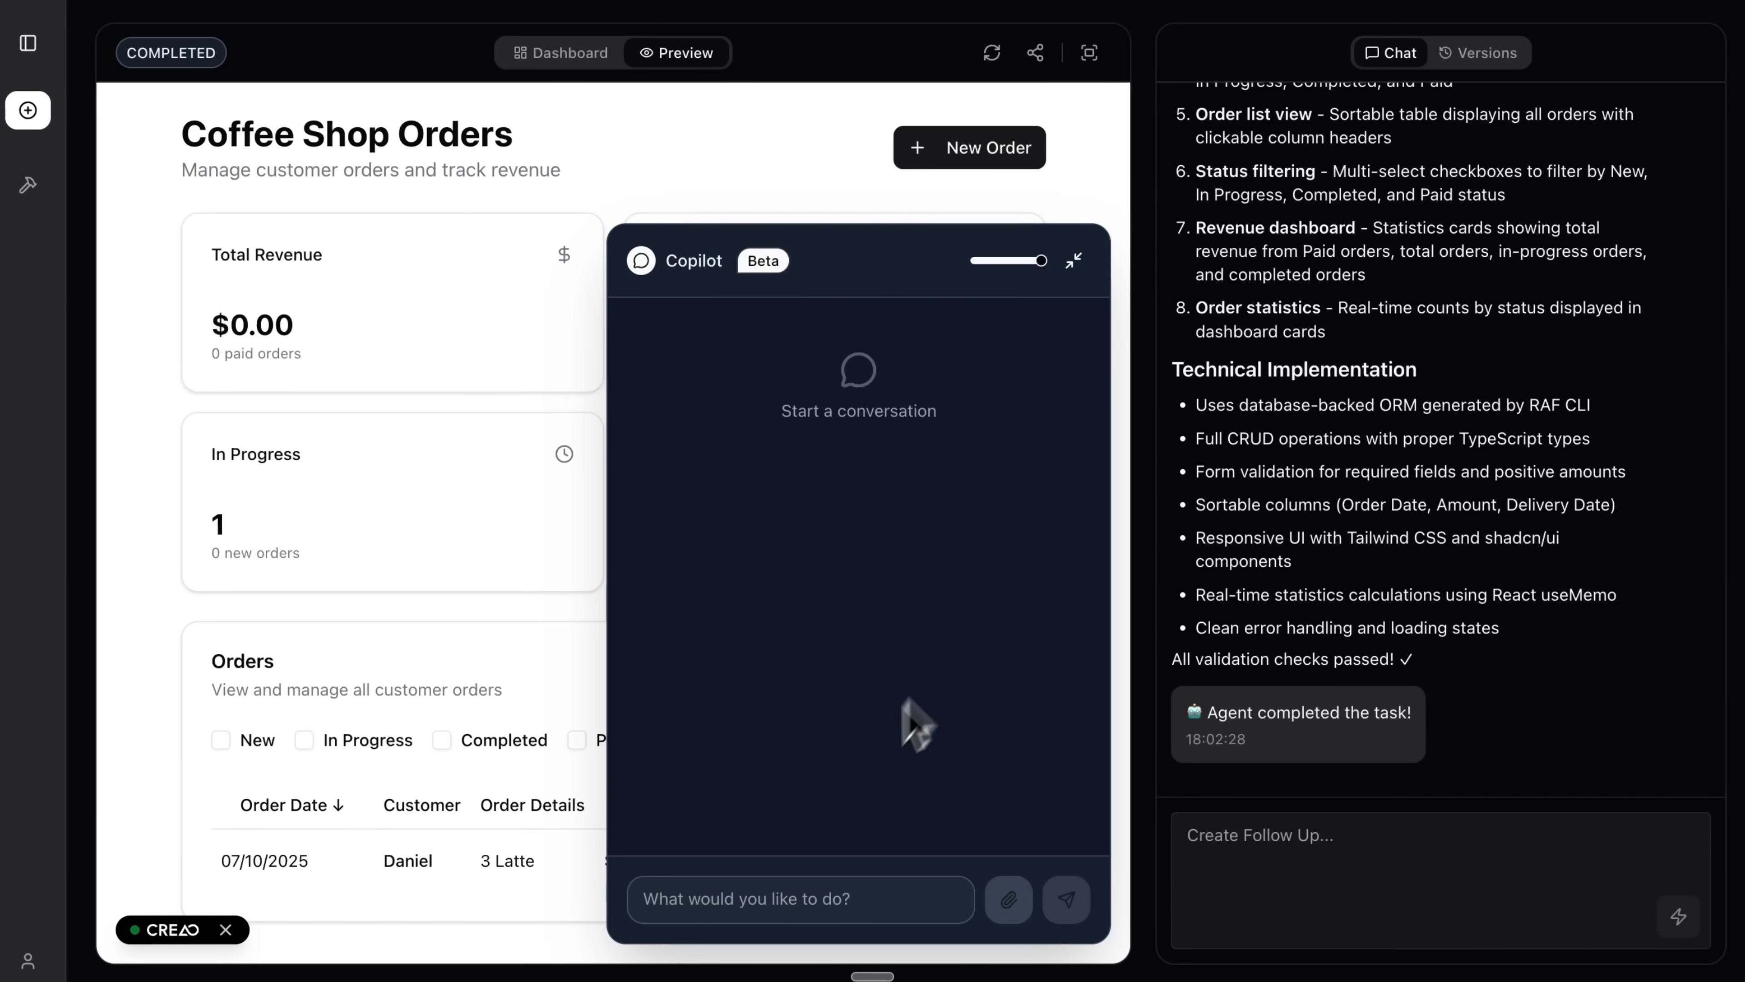
pyautogui.write('Add new order: Customer Mark, 2 Espresso and 1 Cheesecake, 280$, delivery today')
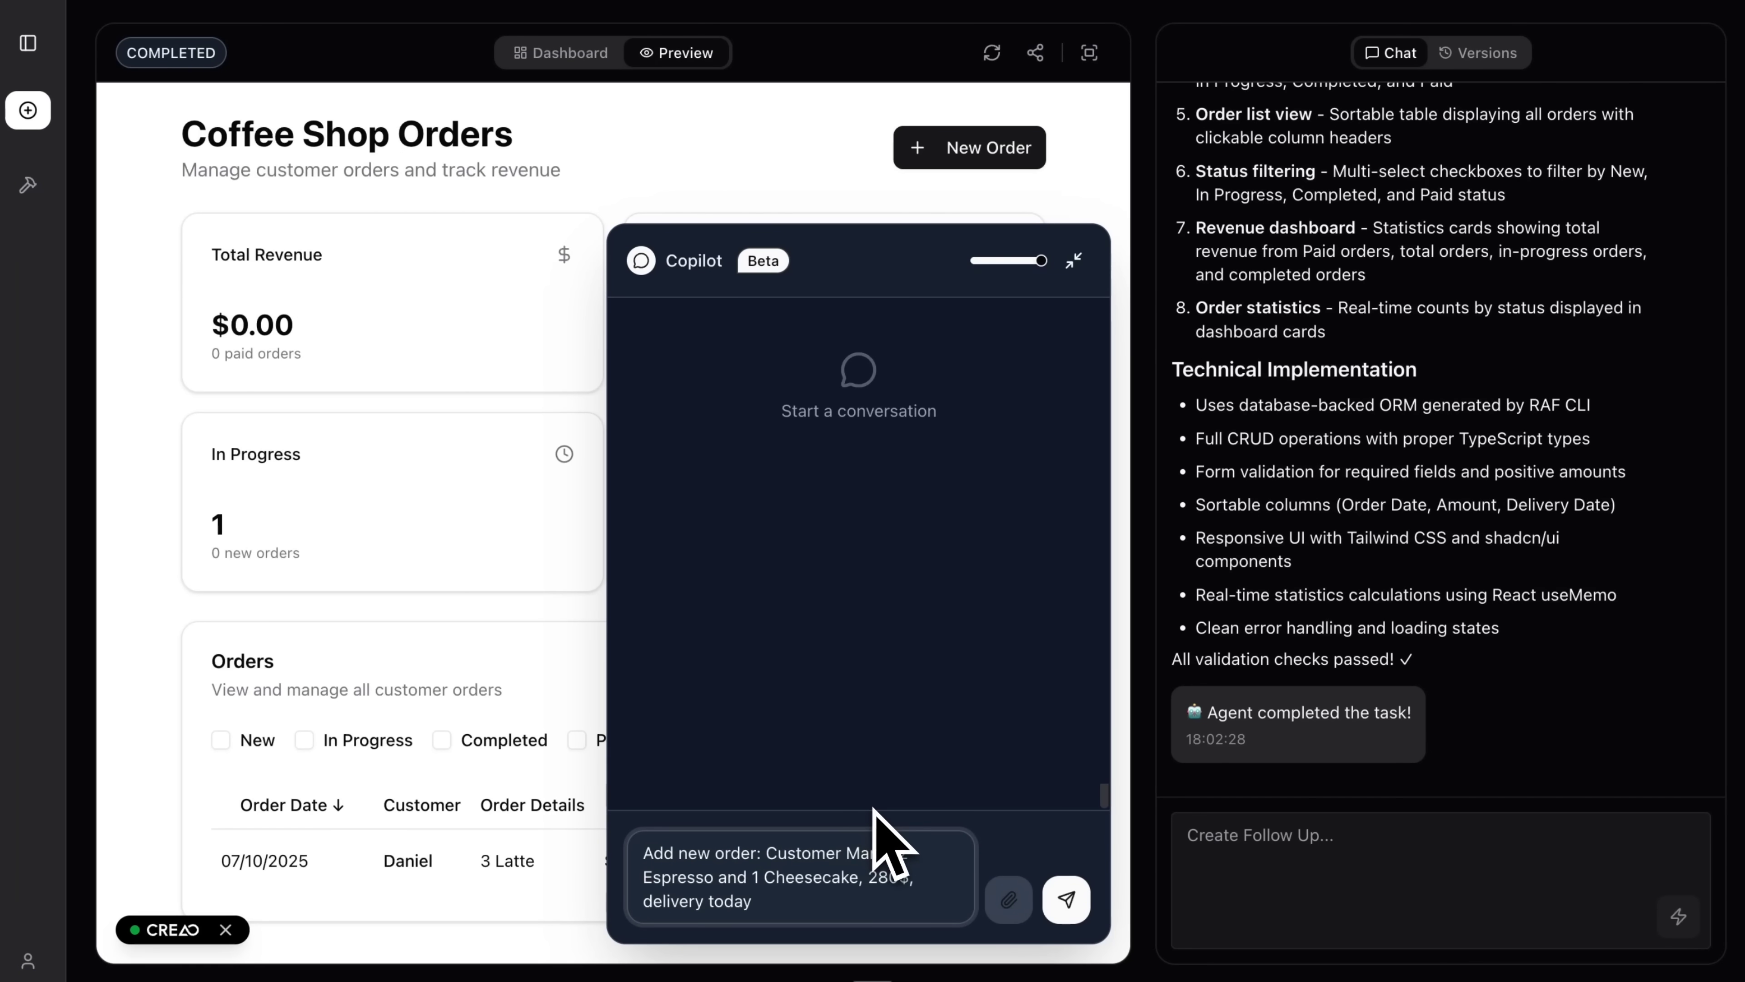
pyautogui.click(1064, 899)
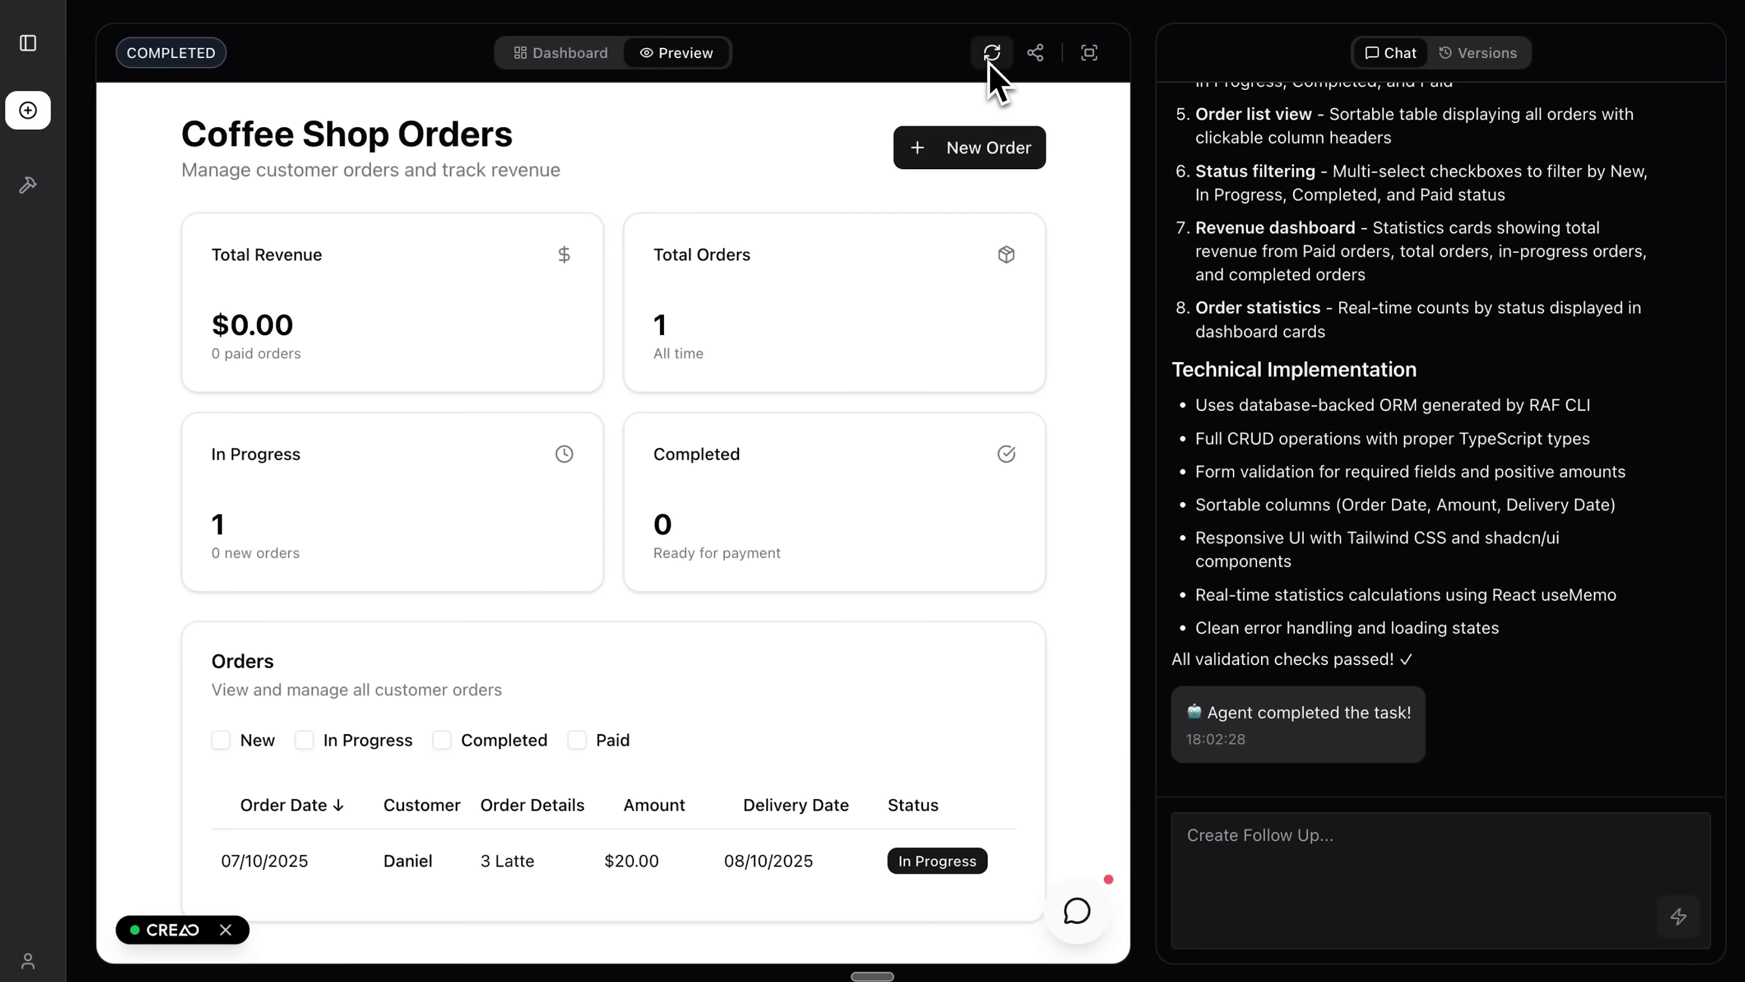
# - Send the follow-up request and scroll the preview to the new $280 Espresso-Cheesecake order
pyautogui.click(992, 54)
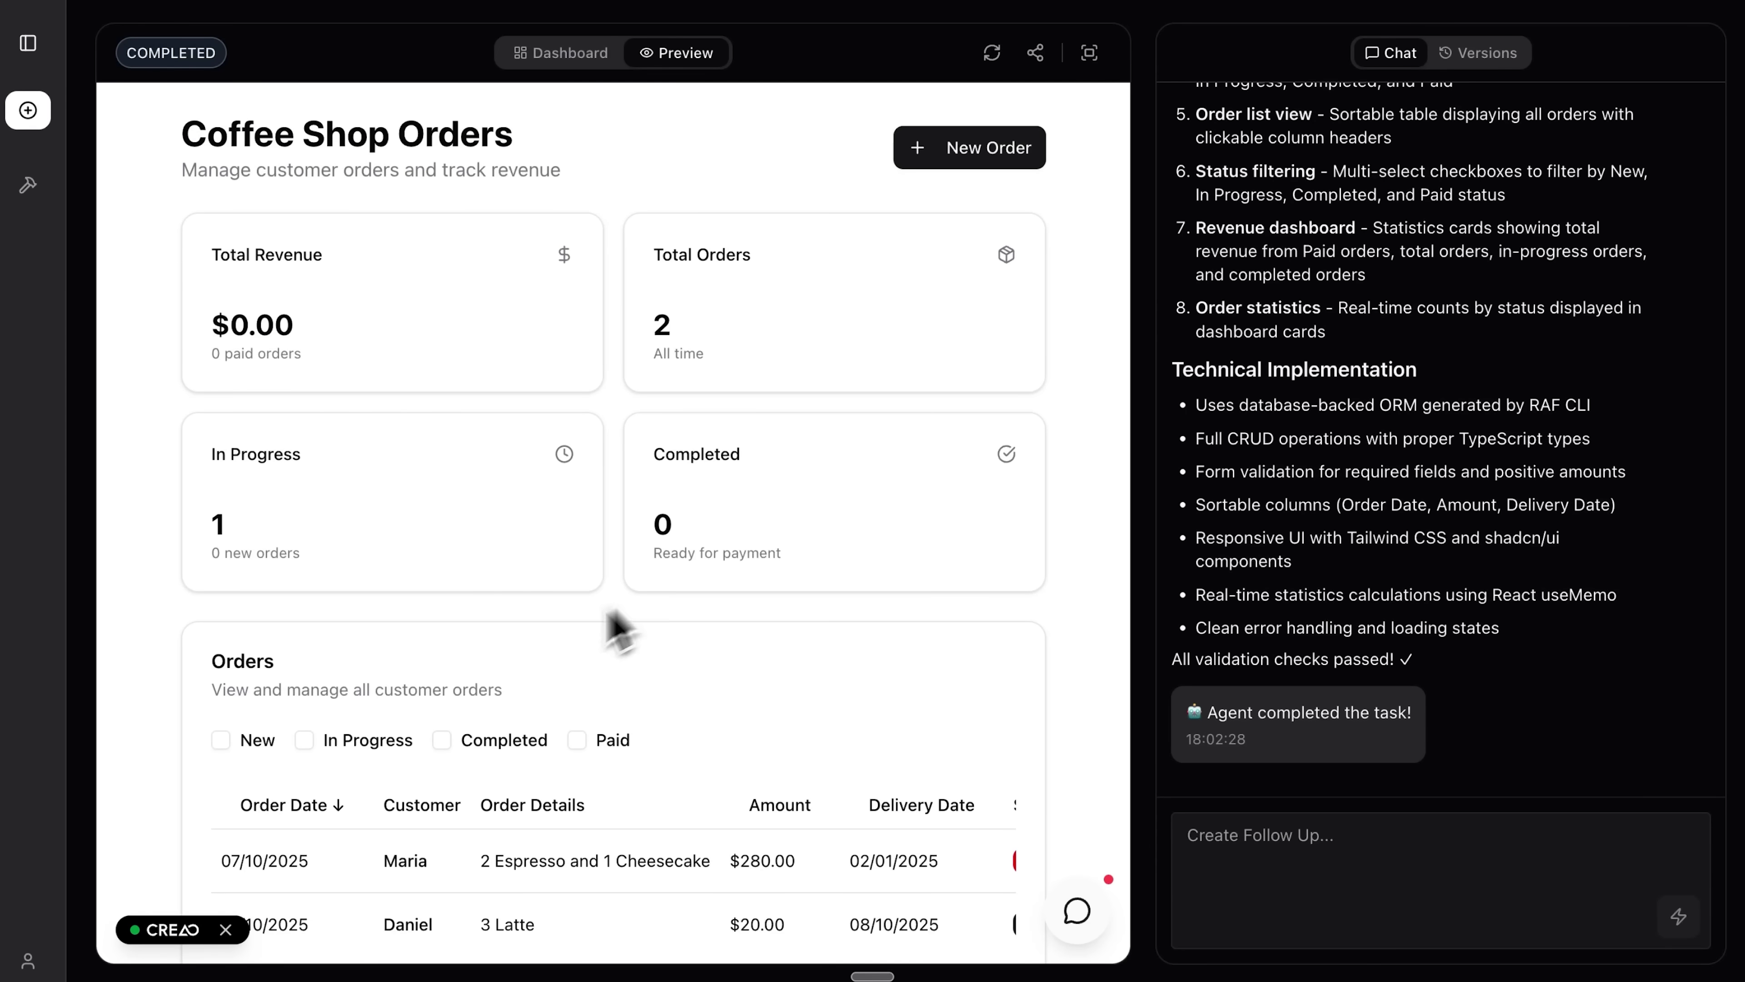
pyautogui.scroll(-1, 495, 767)
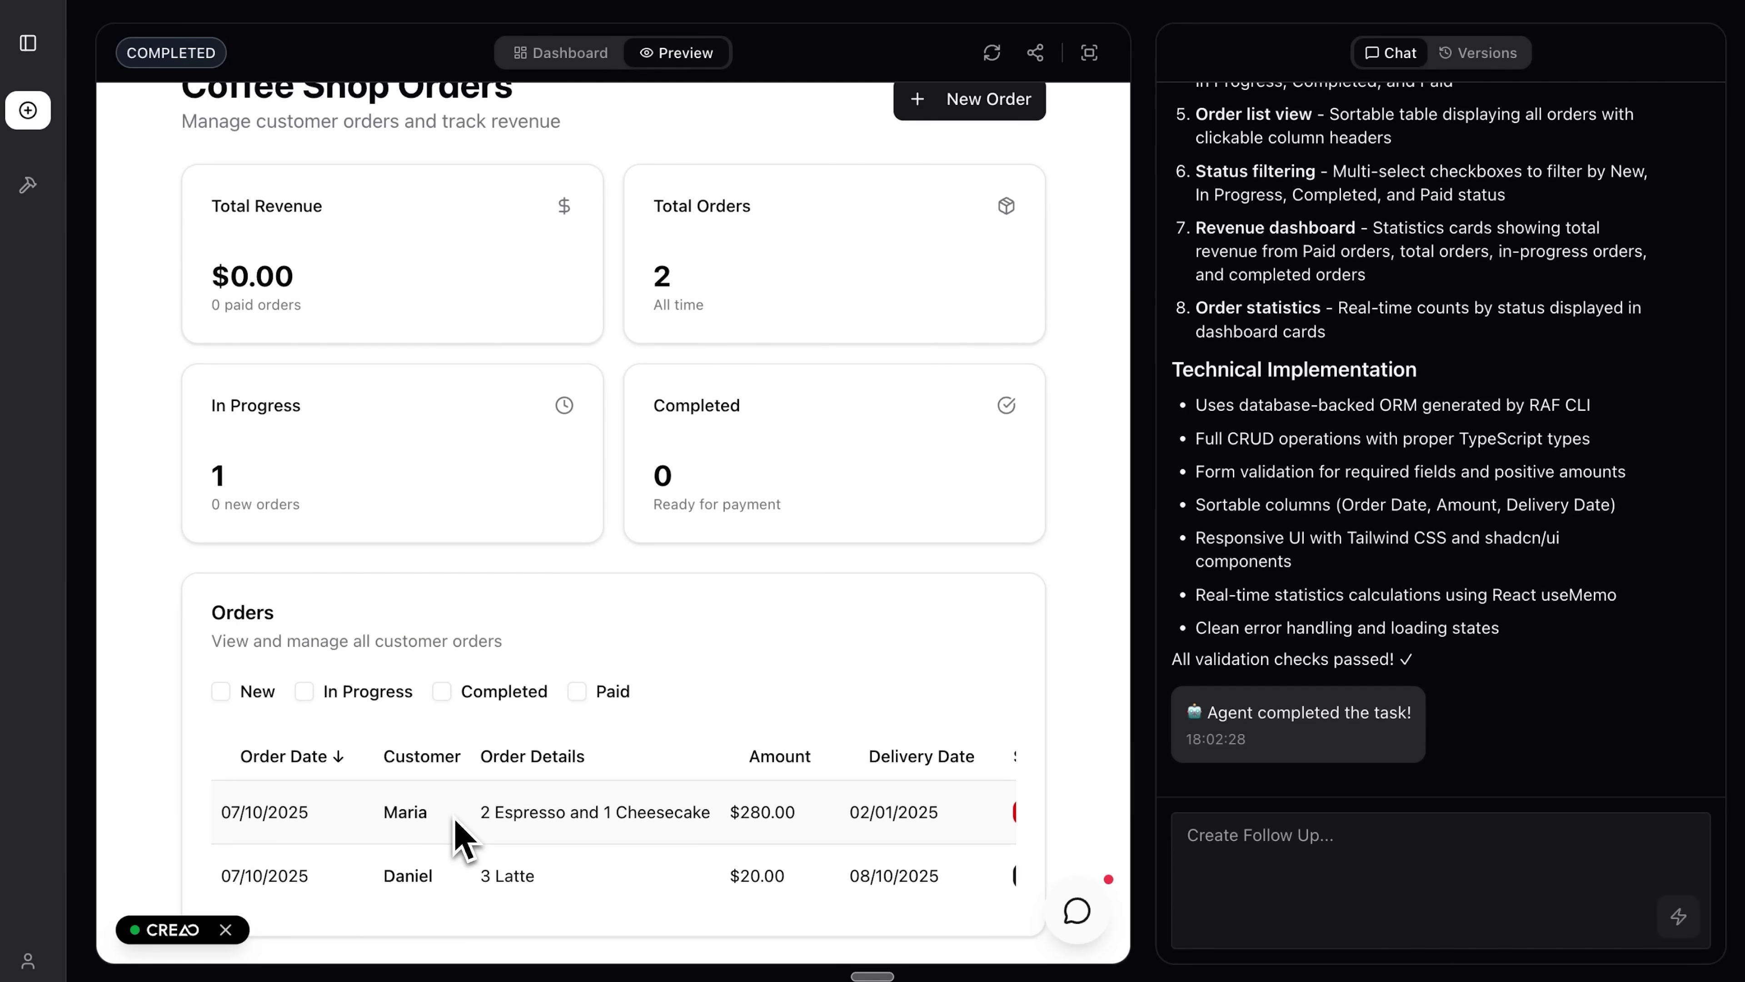
pyautogui.hscroll(5, 459, 835)
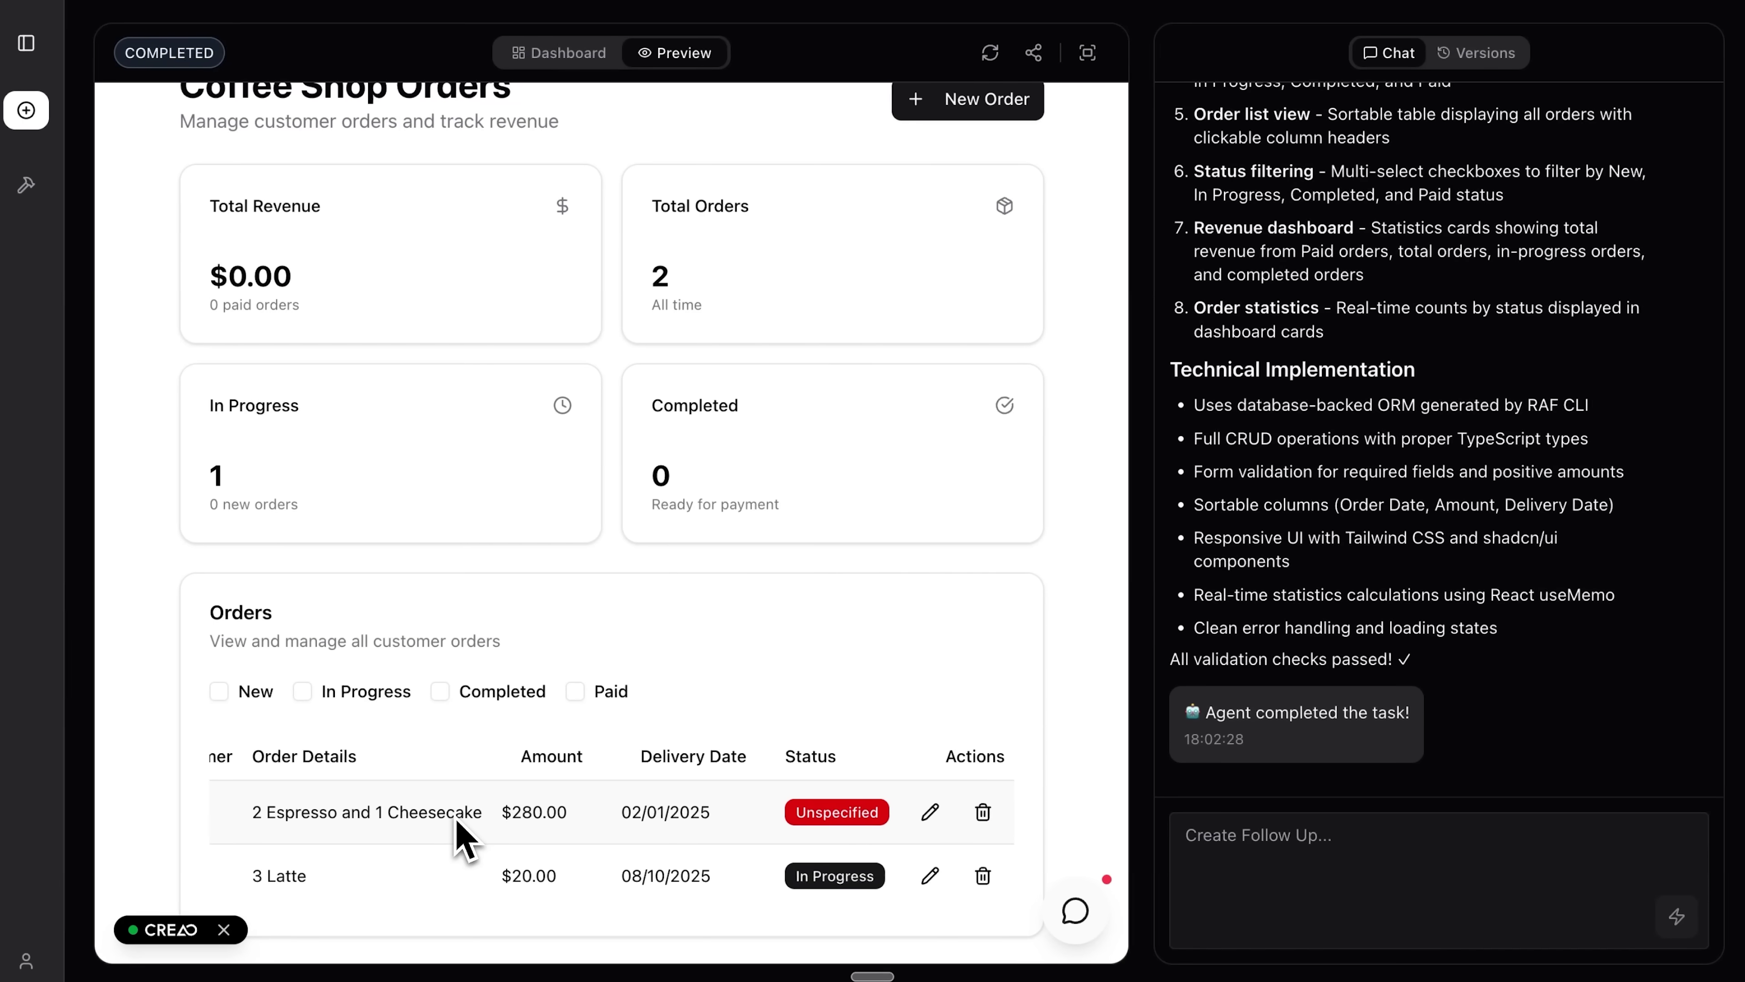
pyautogui.hscroll(-3, 475, 834)
pyautogui.hscroll(3, 477, 834)
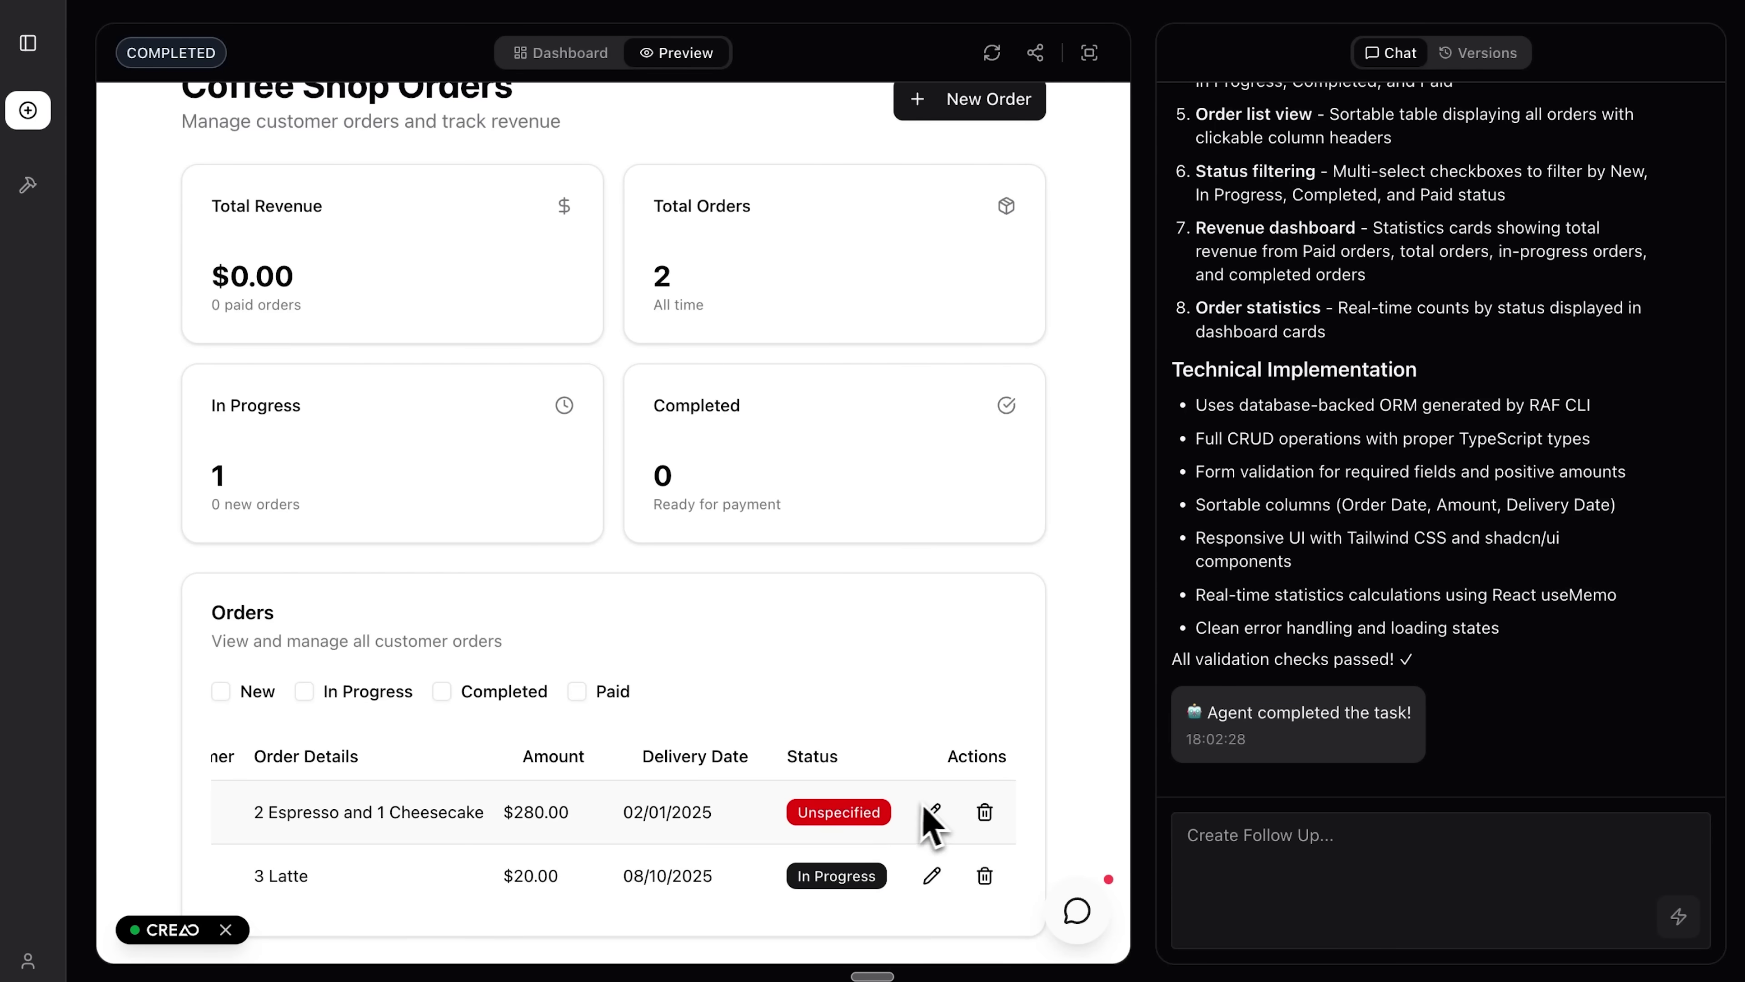
# - Open the first order's edit dialog, then reach the Dashboard Settings showing the MCP Connection URL
pyautogui.click(933, 815)
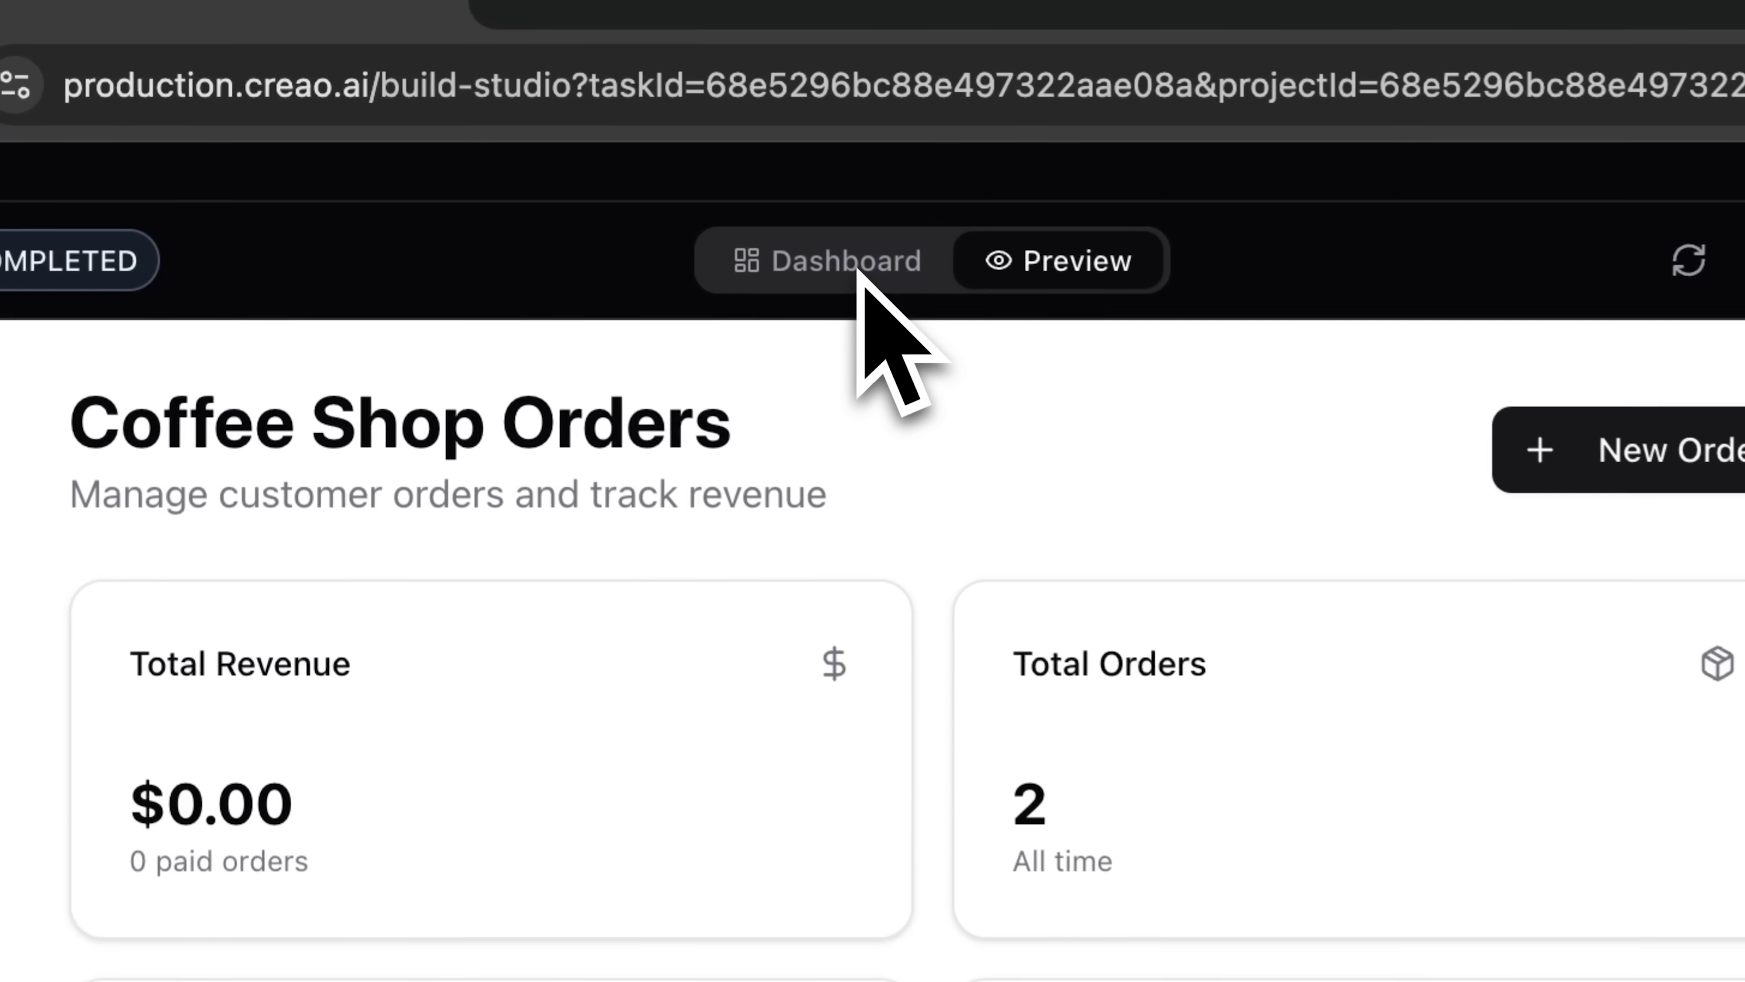
pyautogui.click(585, 55)
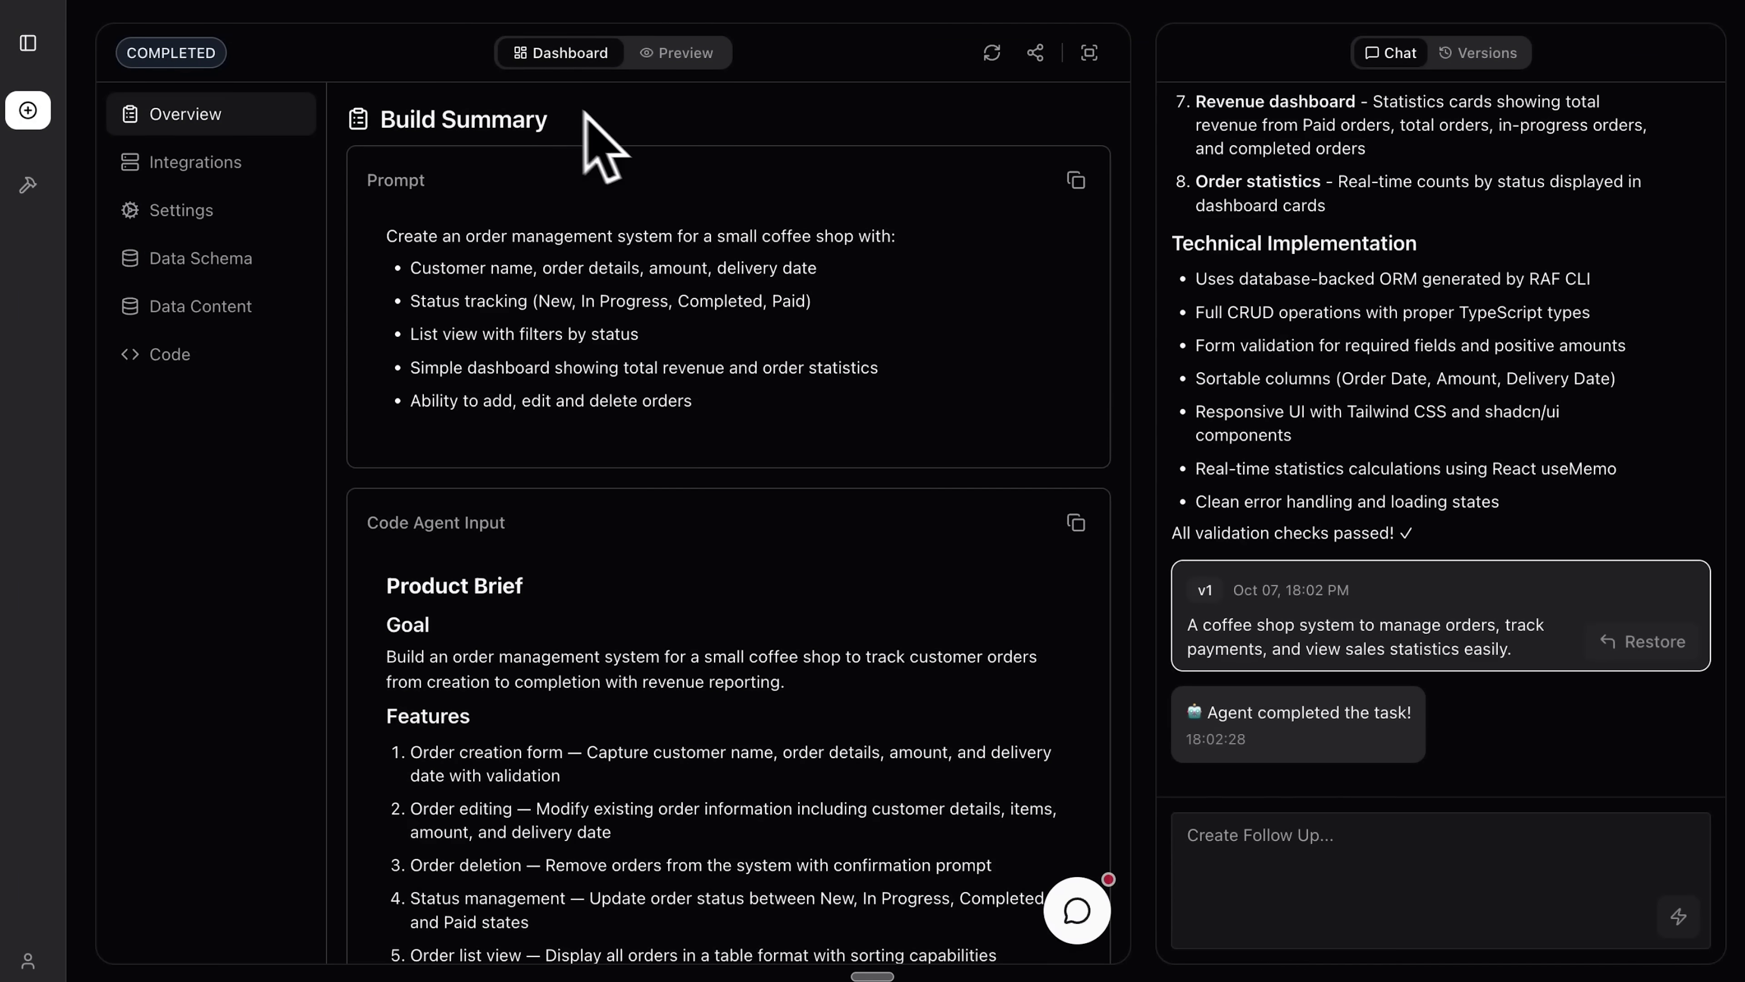
pyautogui.click(228, 206)
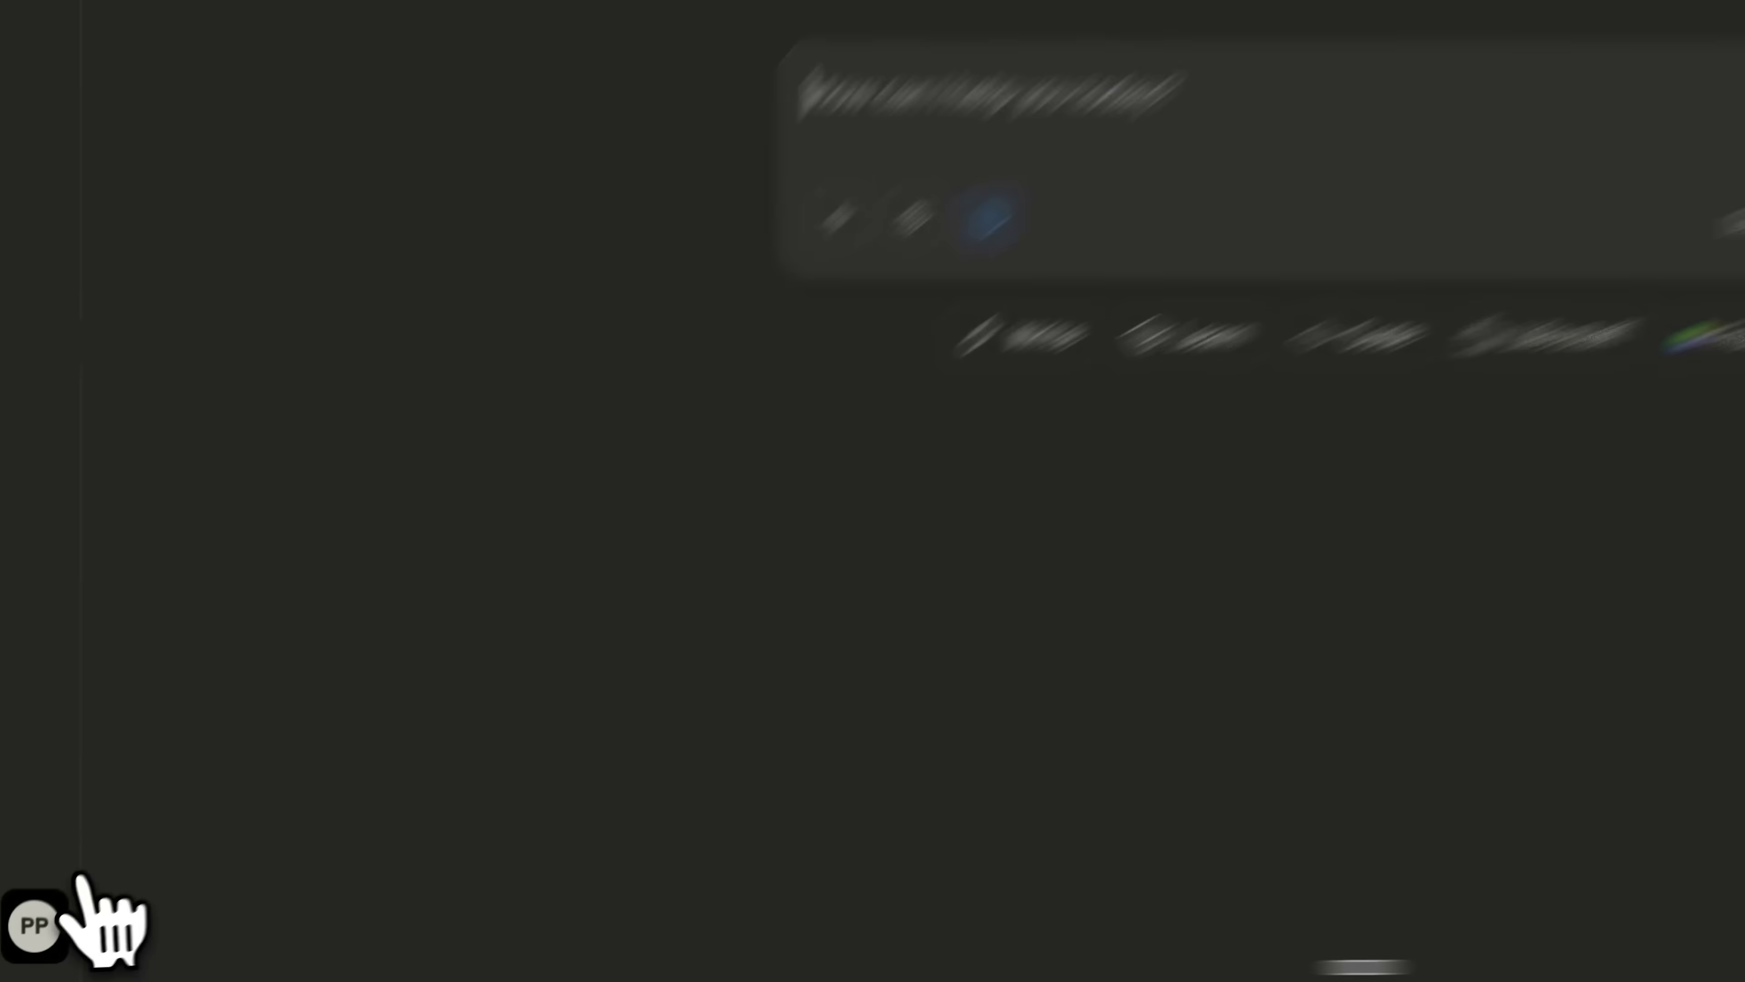
# - Add a Claude custom connector named Coffee Shop Orders using the copied CREAO MCP URL
pyautogui.click(34, 924)
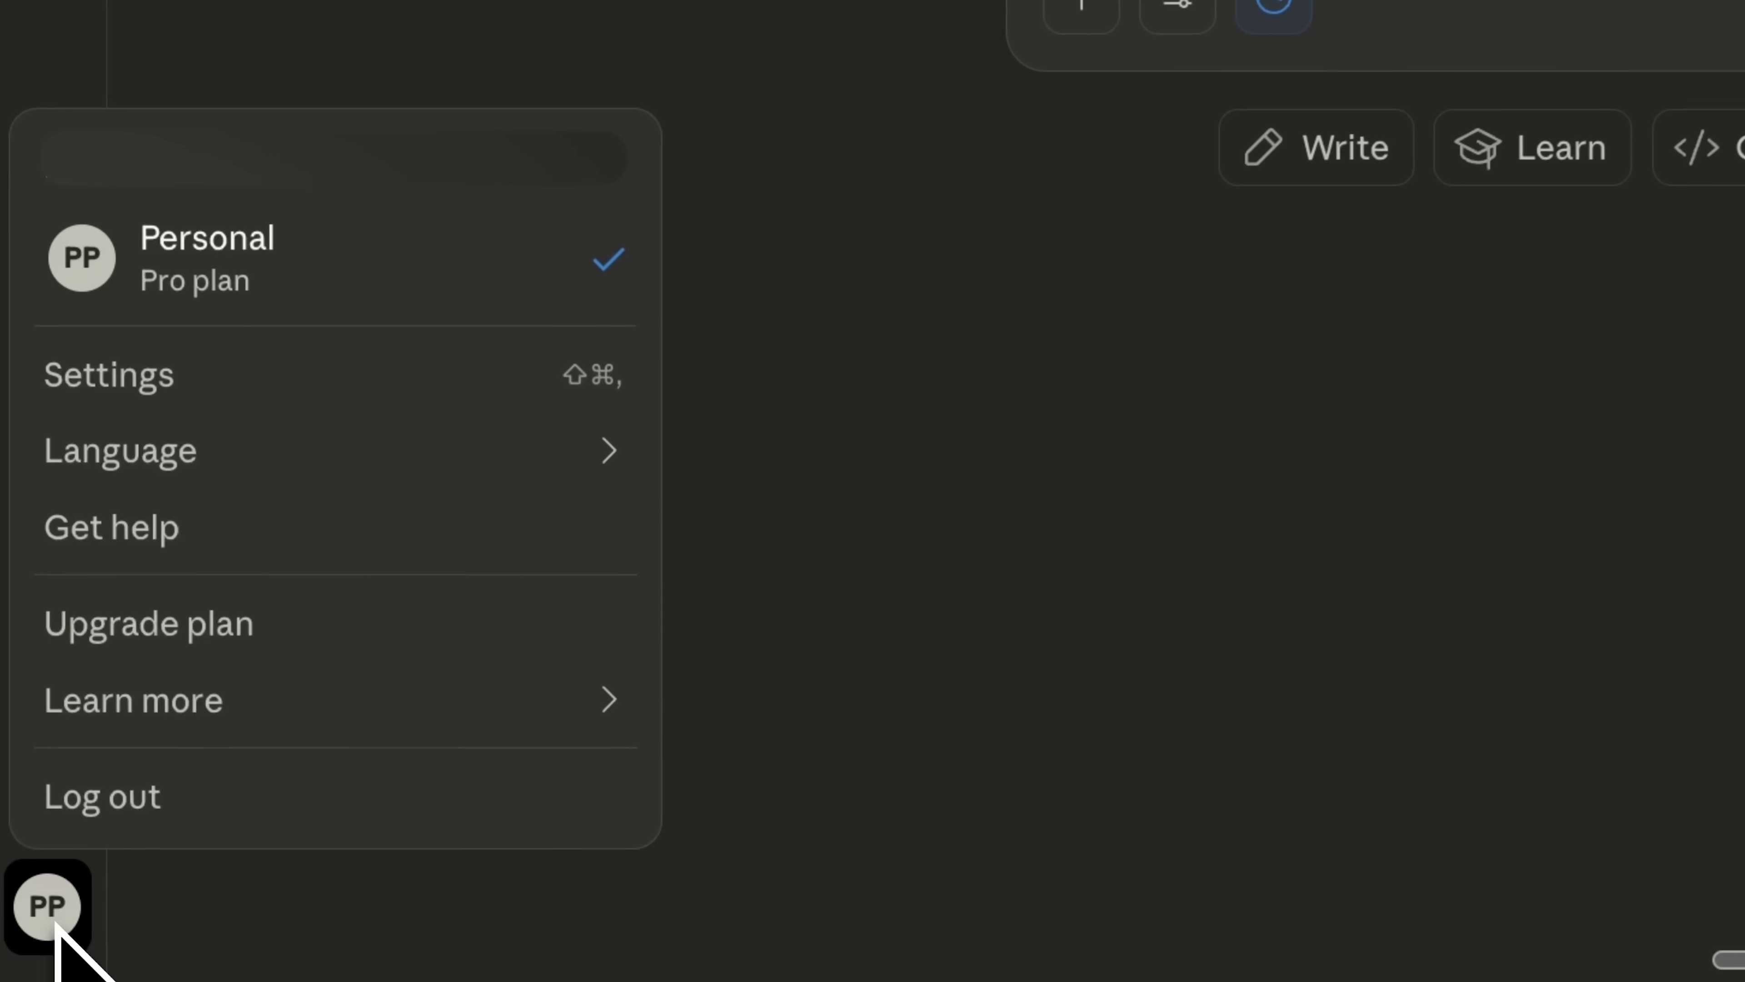
pyautogui.click(244, 385)
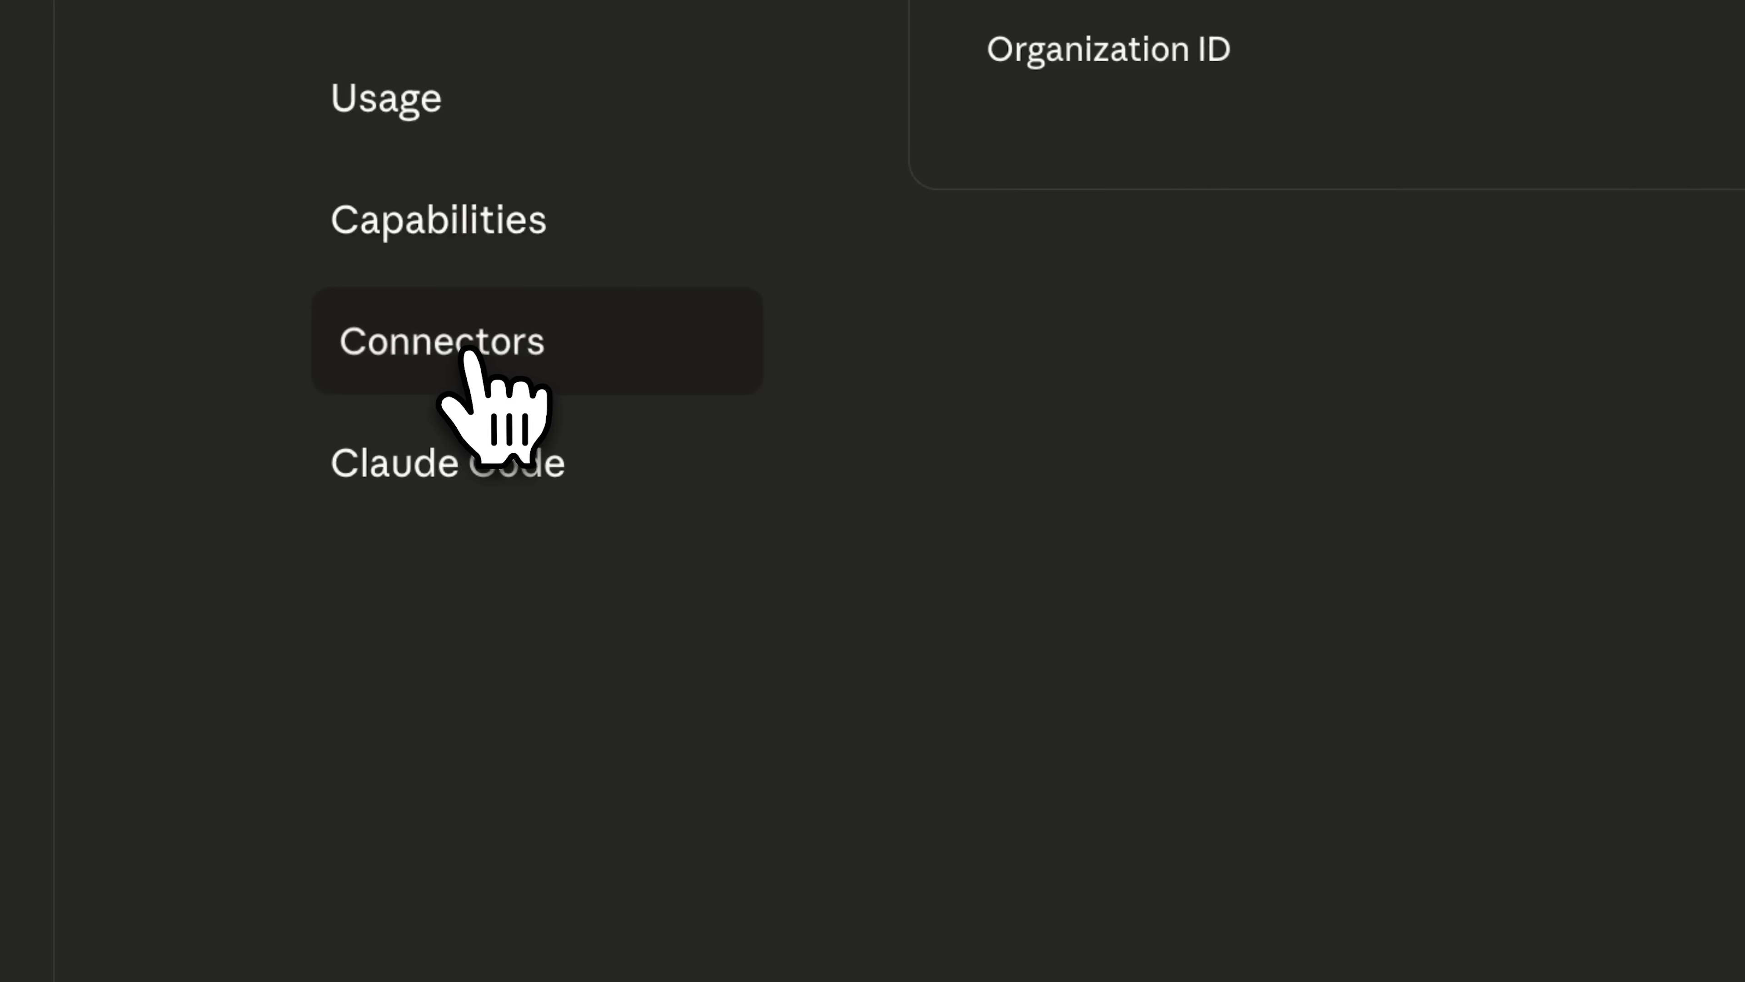
pyautogui.click(470, 353)
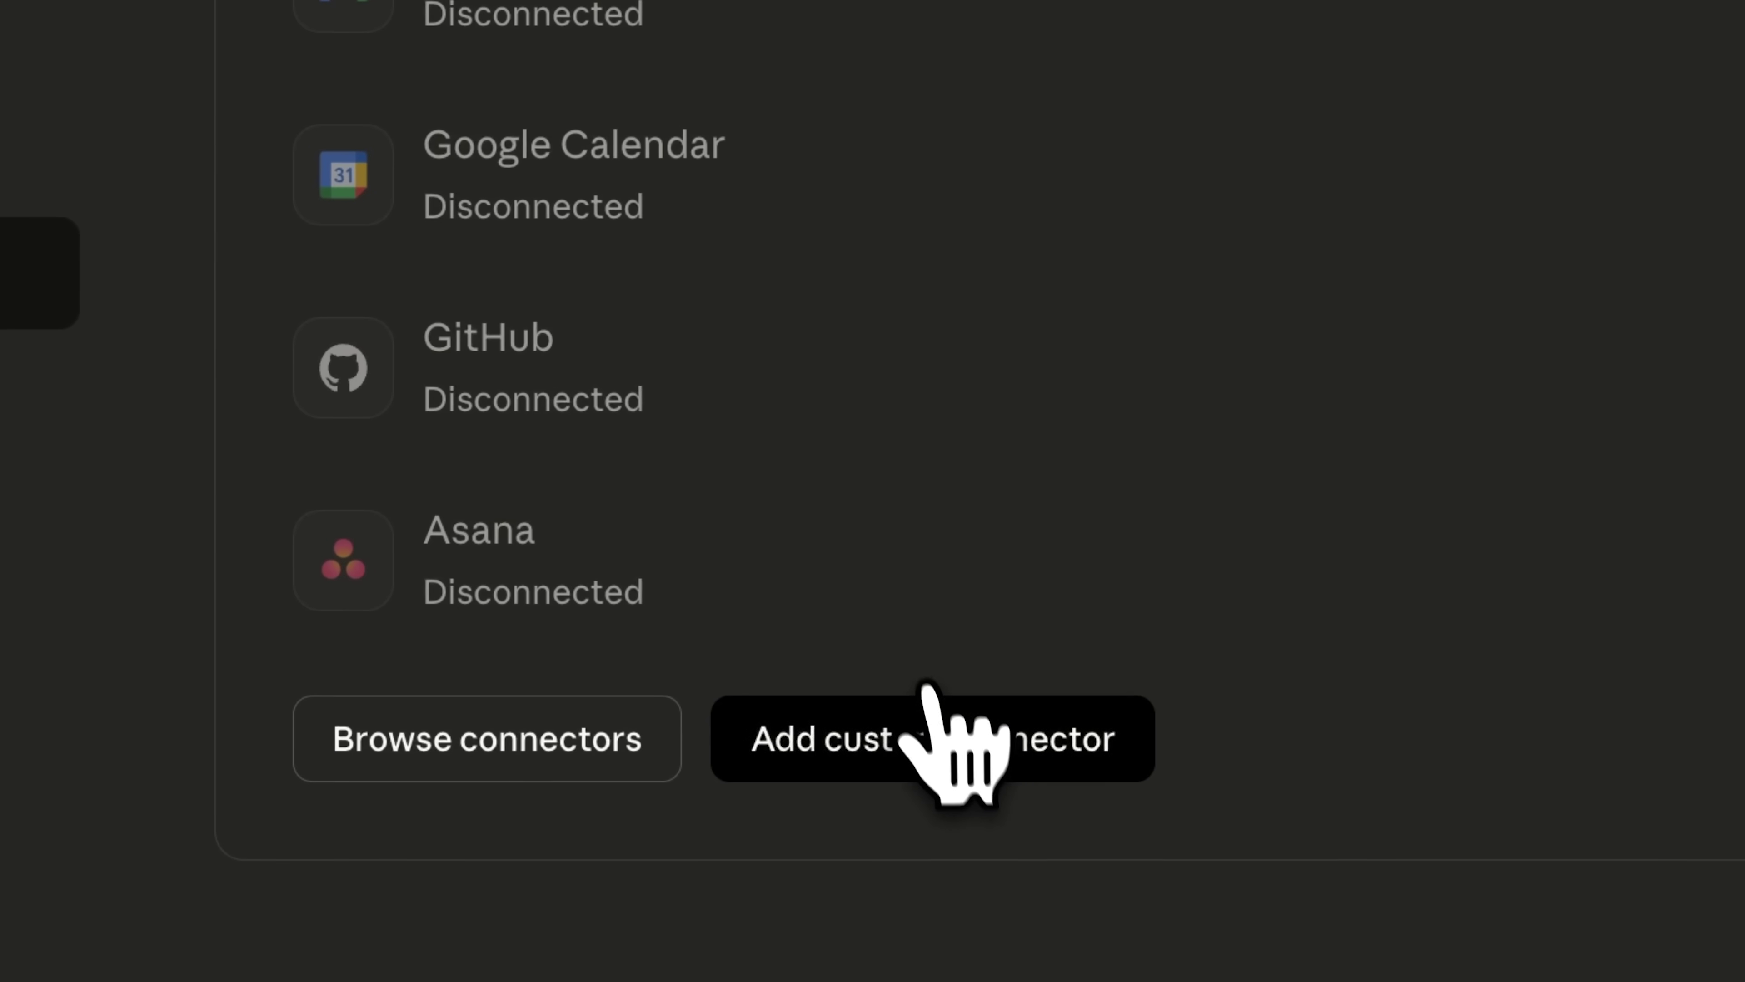
pyautogui.click(935, 743)
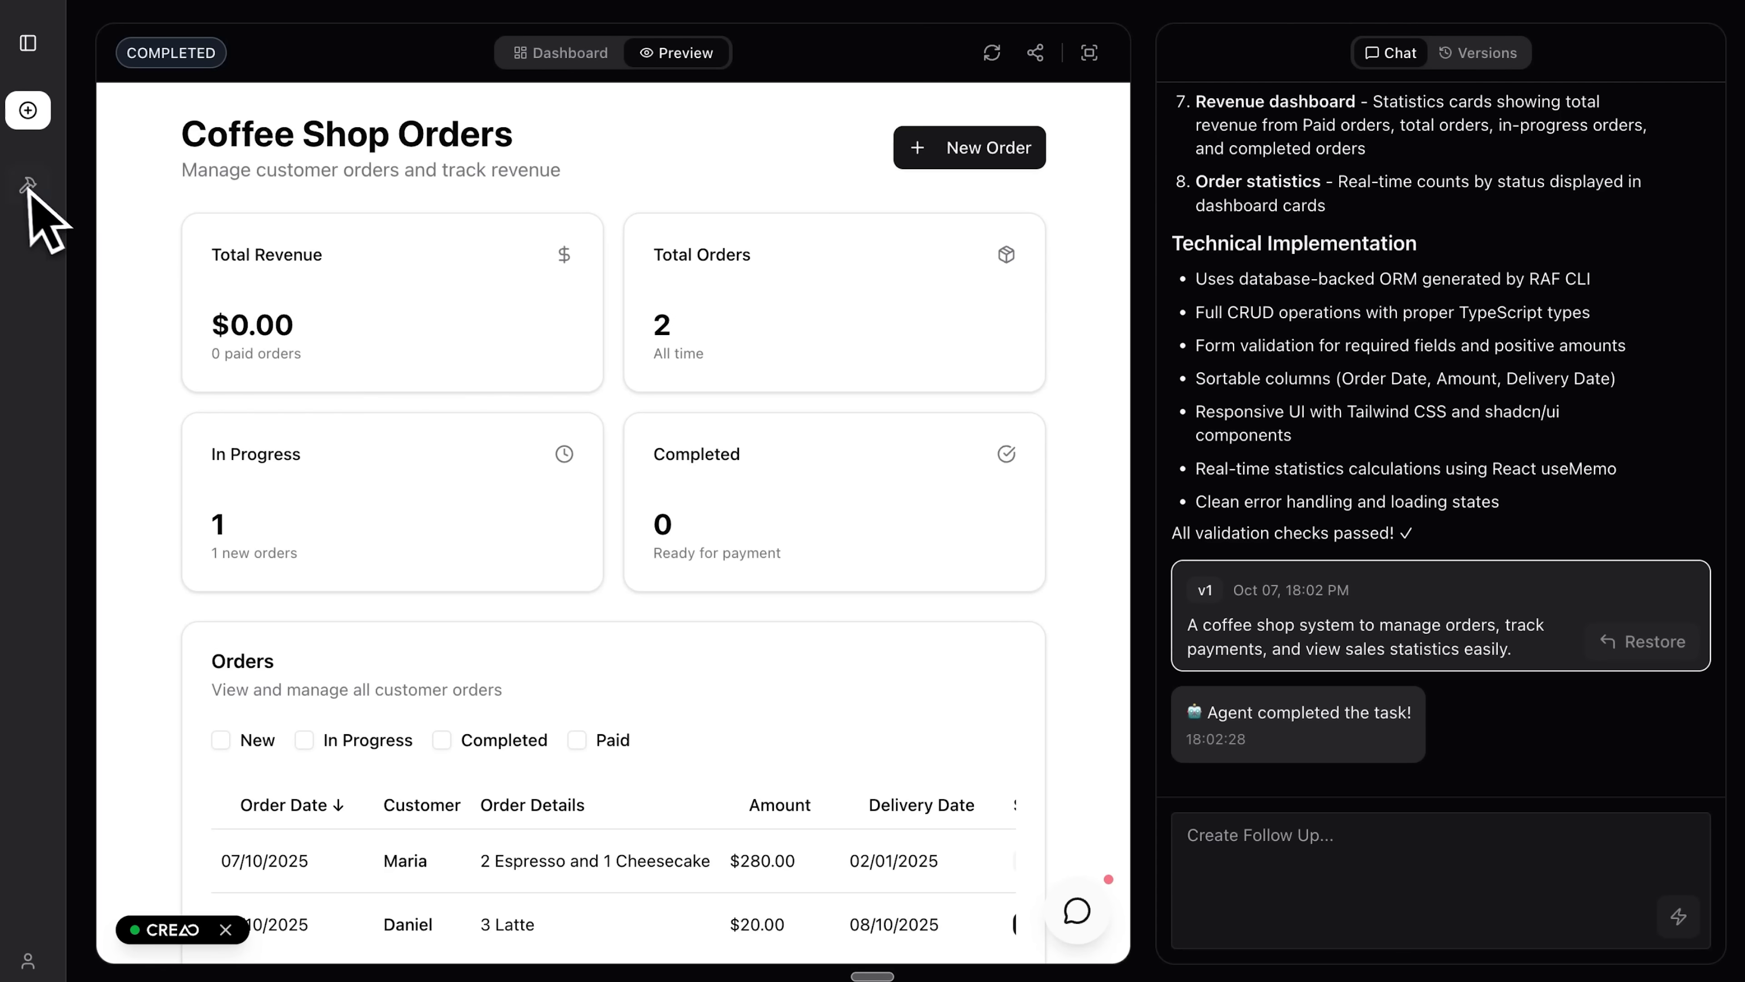
pyautogui.moveTo(27, 193)
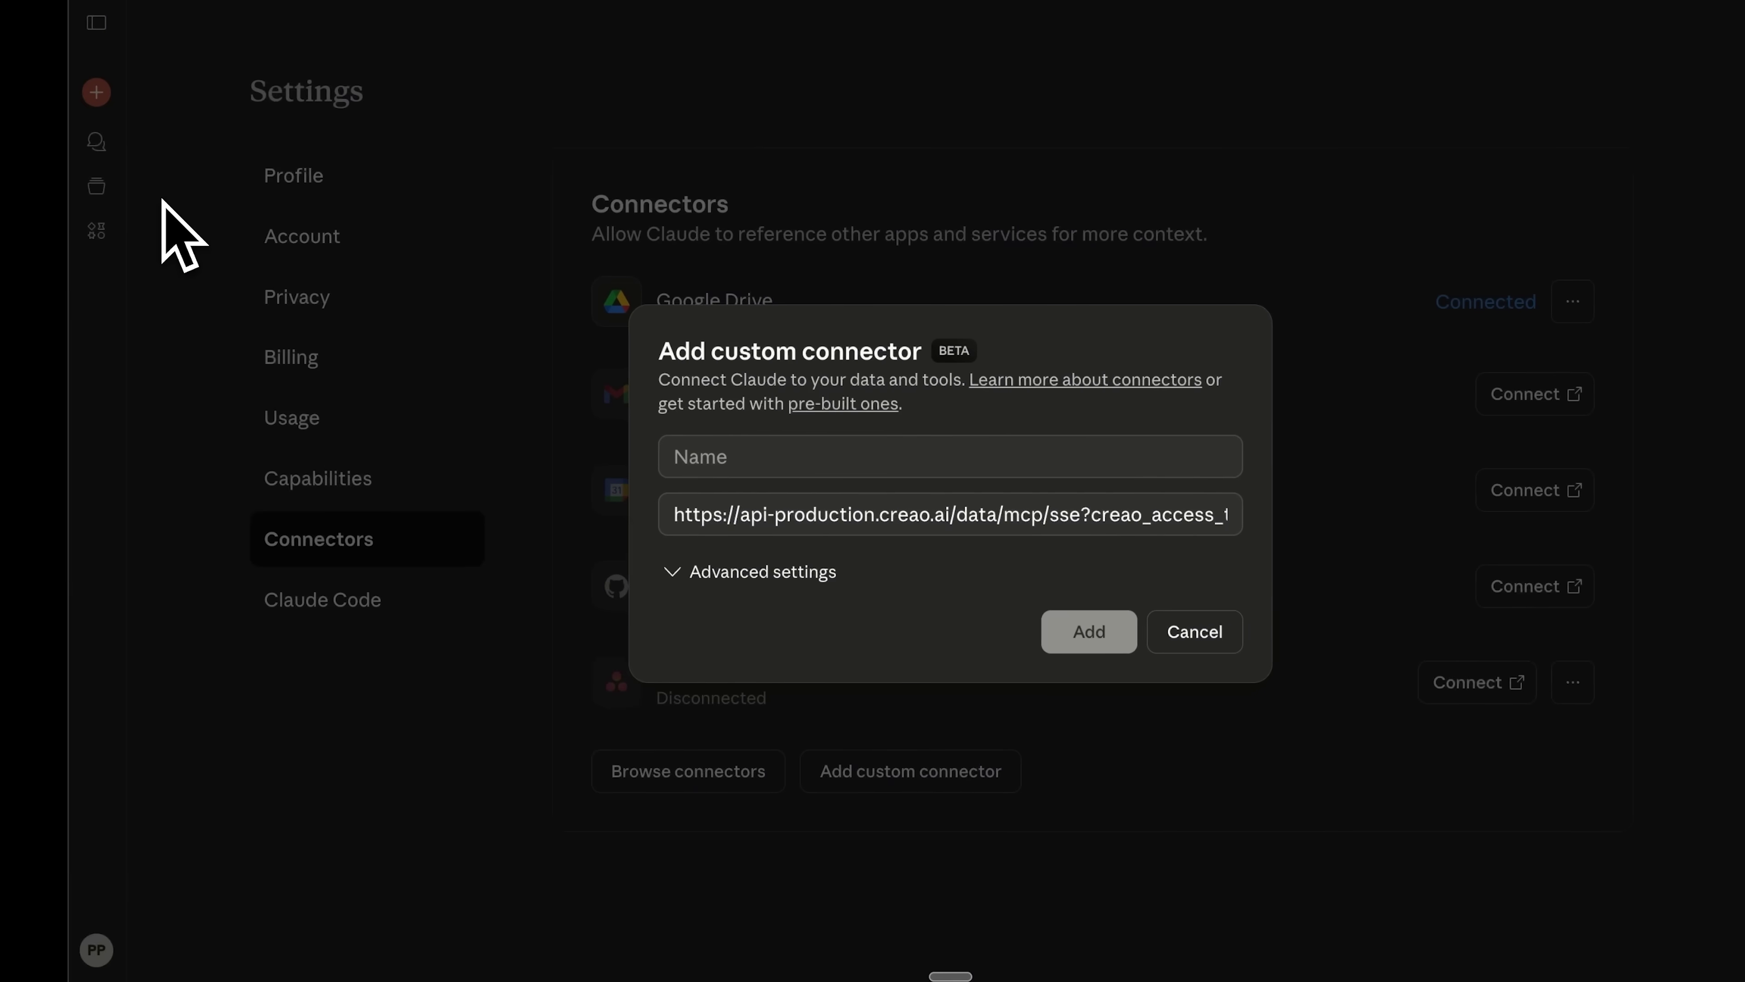
pyautogui.write('Coffee Shop Orders')
pyautogui.click(1153, 774)
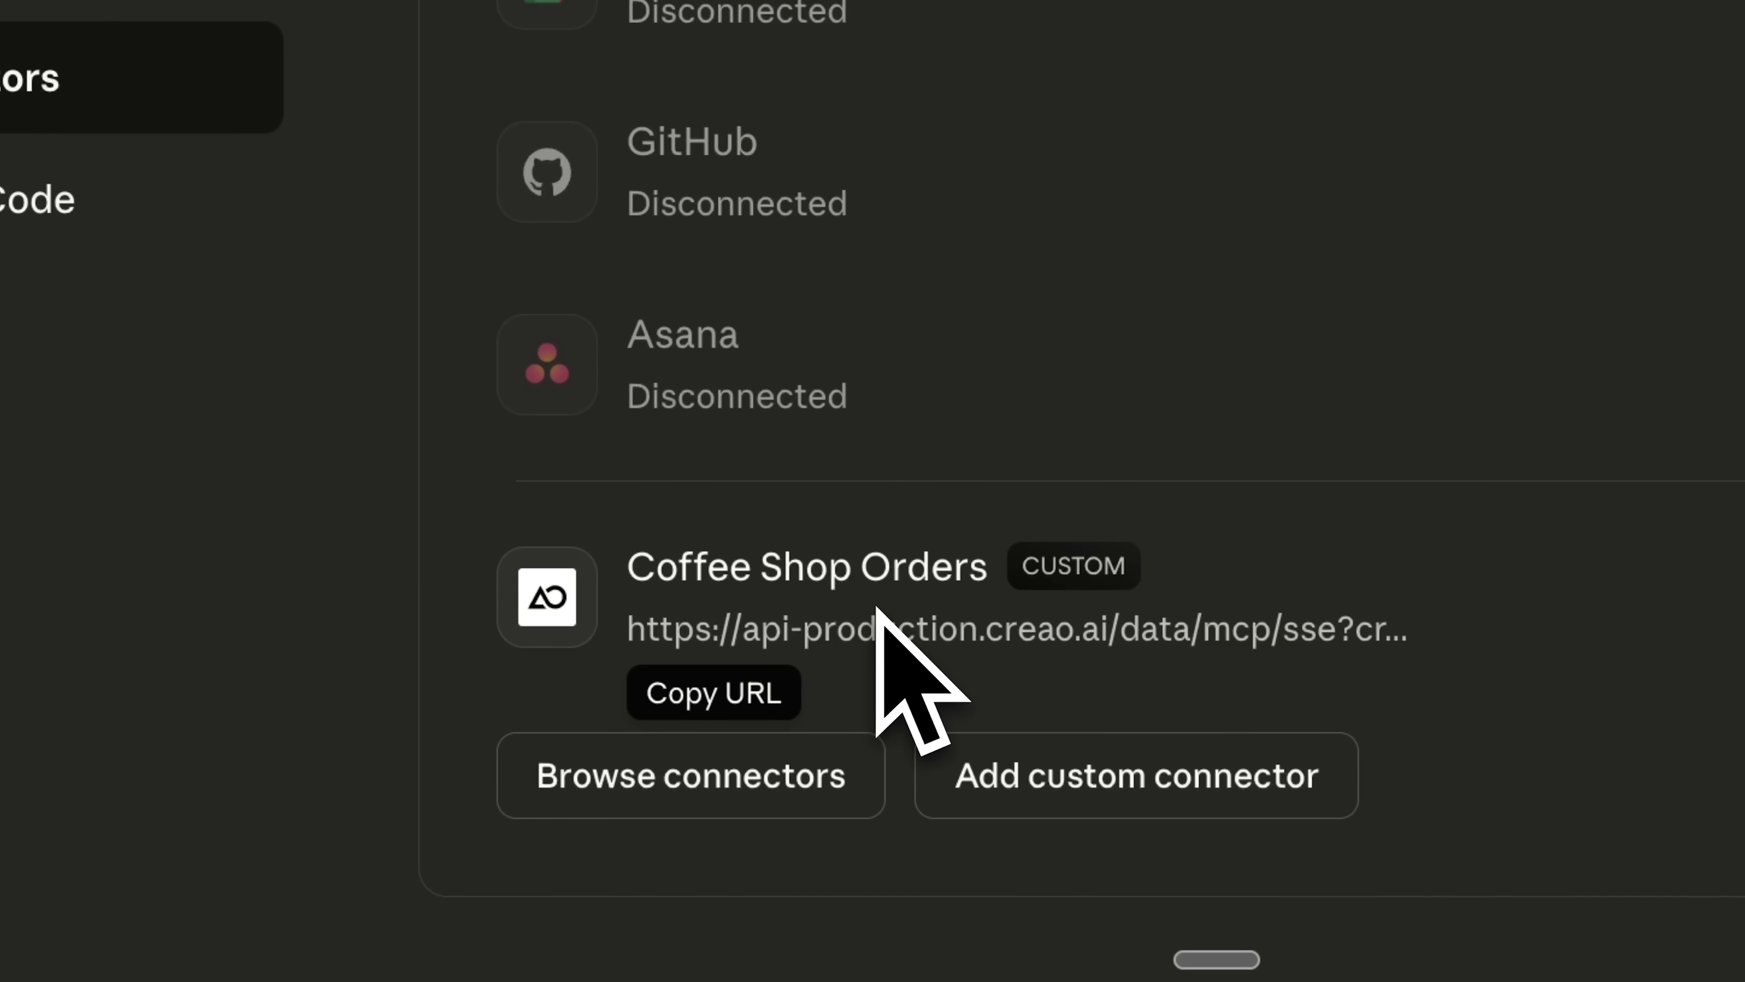
# - Review the Coffee Shop Orders connector's Tools list and permission settings
pyautogui.click(1398, 797)
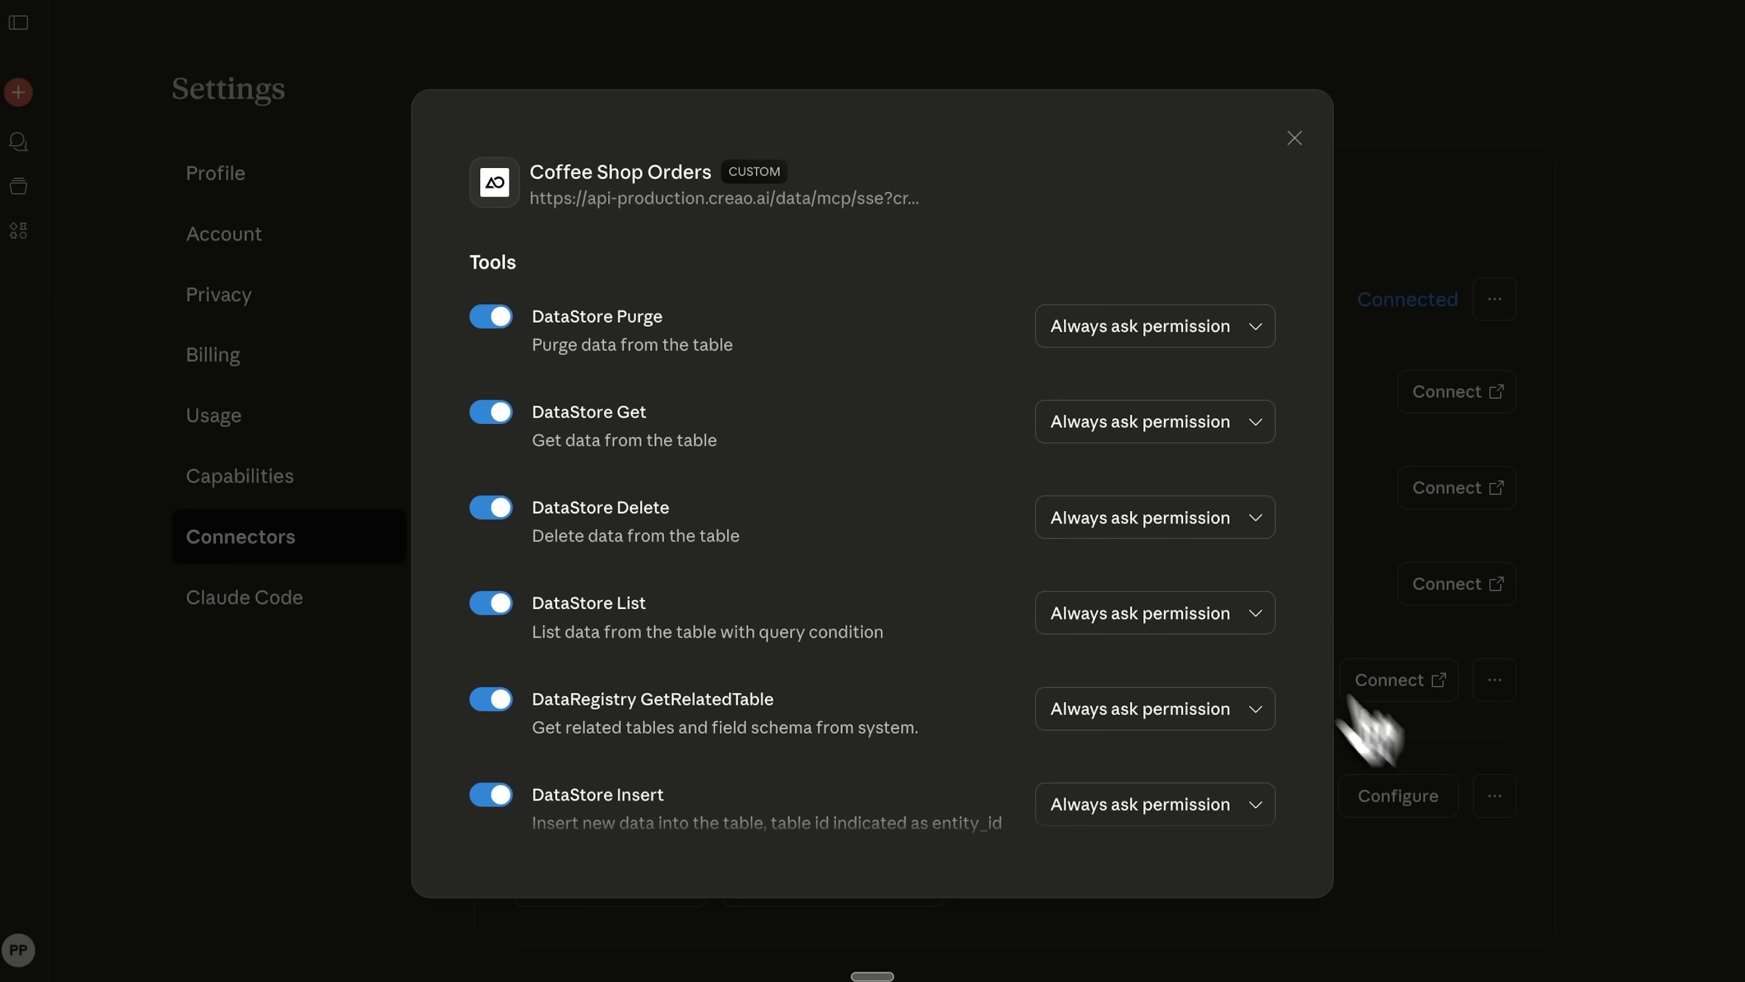
pyautogui.scroll(-5, 950, 535)
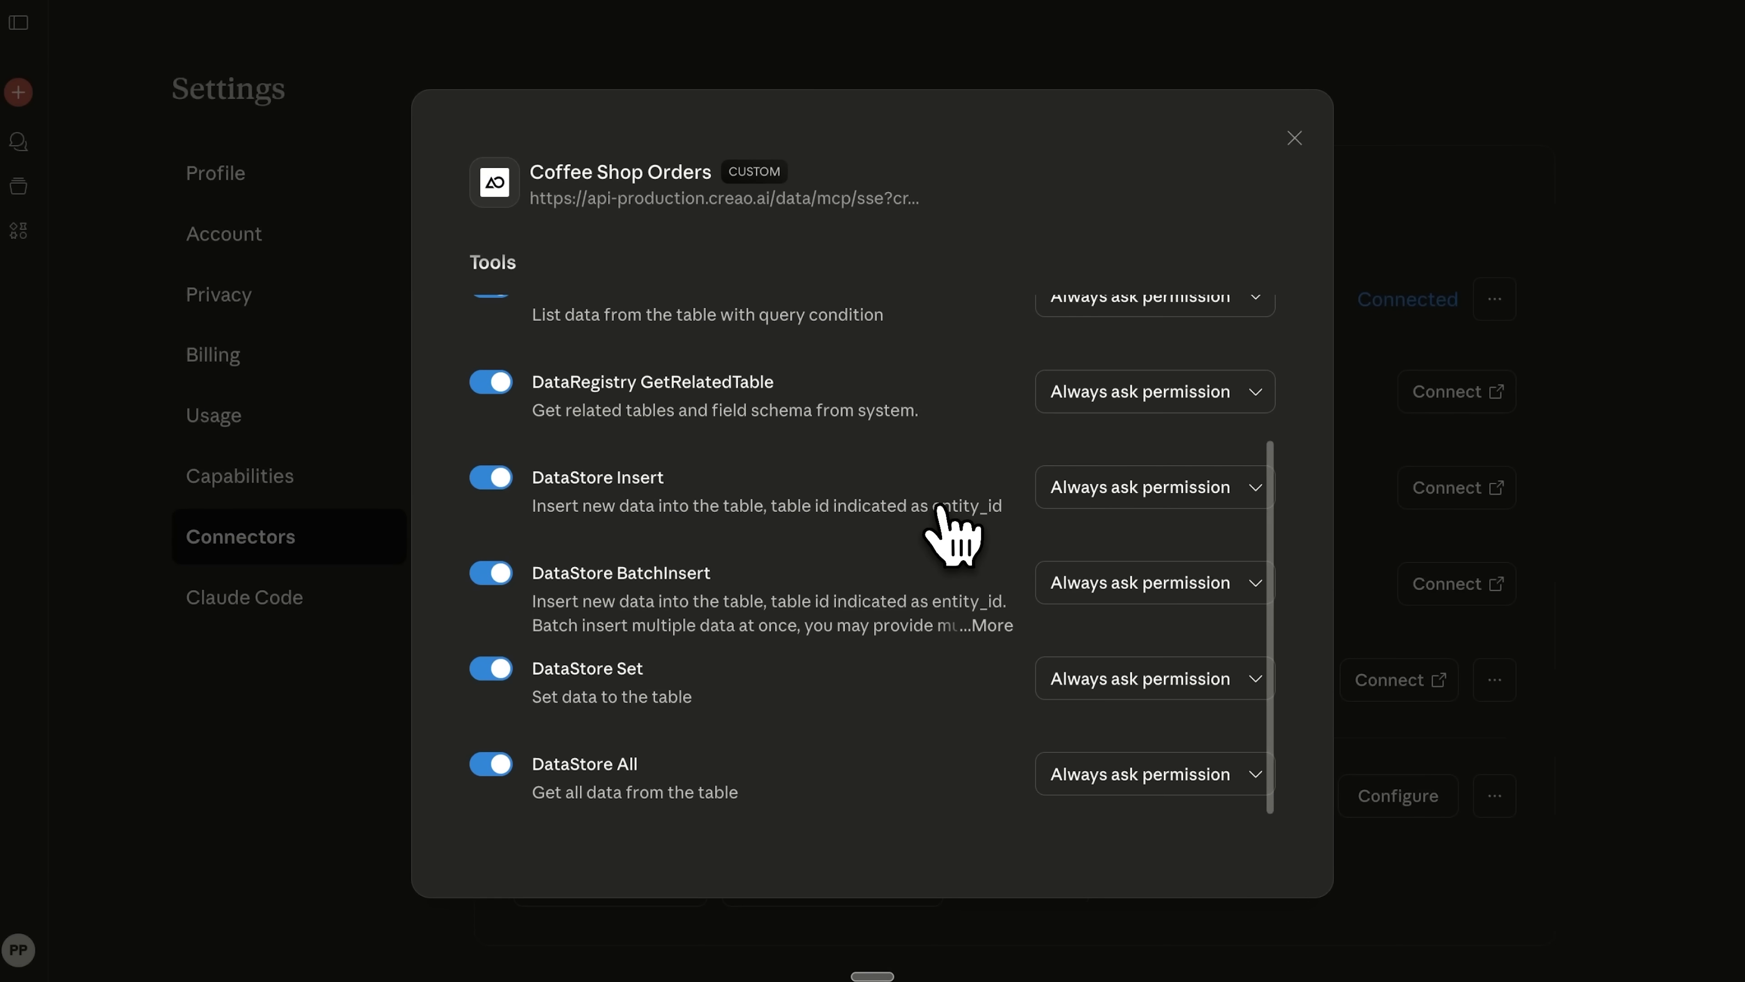
pyautogui.scroll(4, 1124, 673)
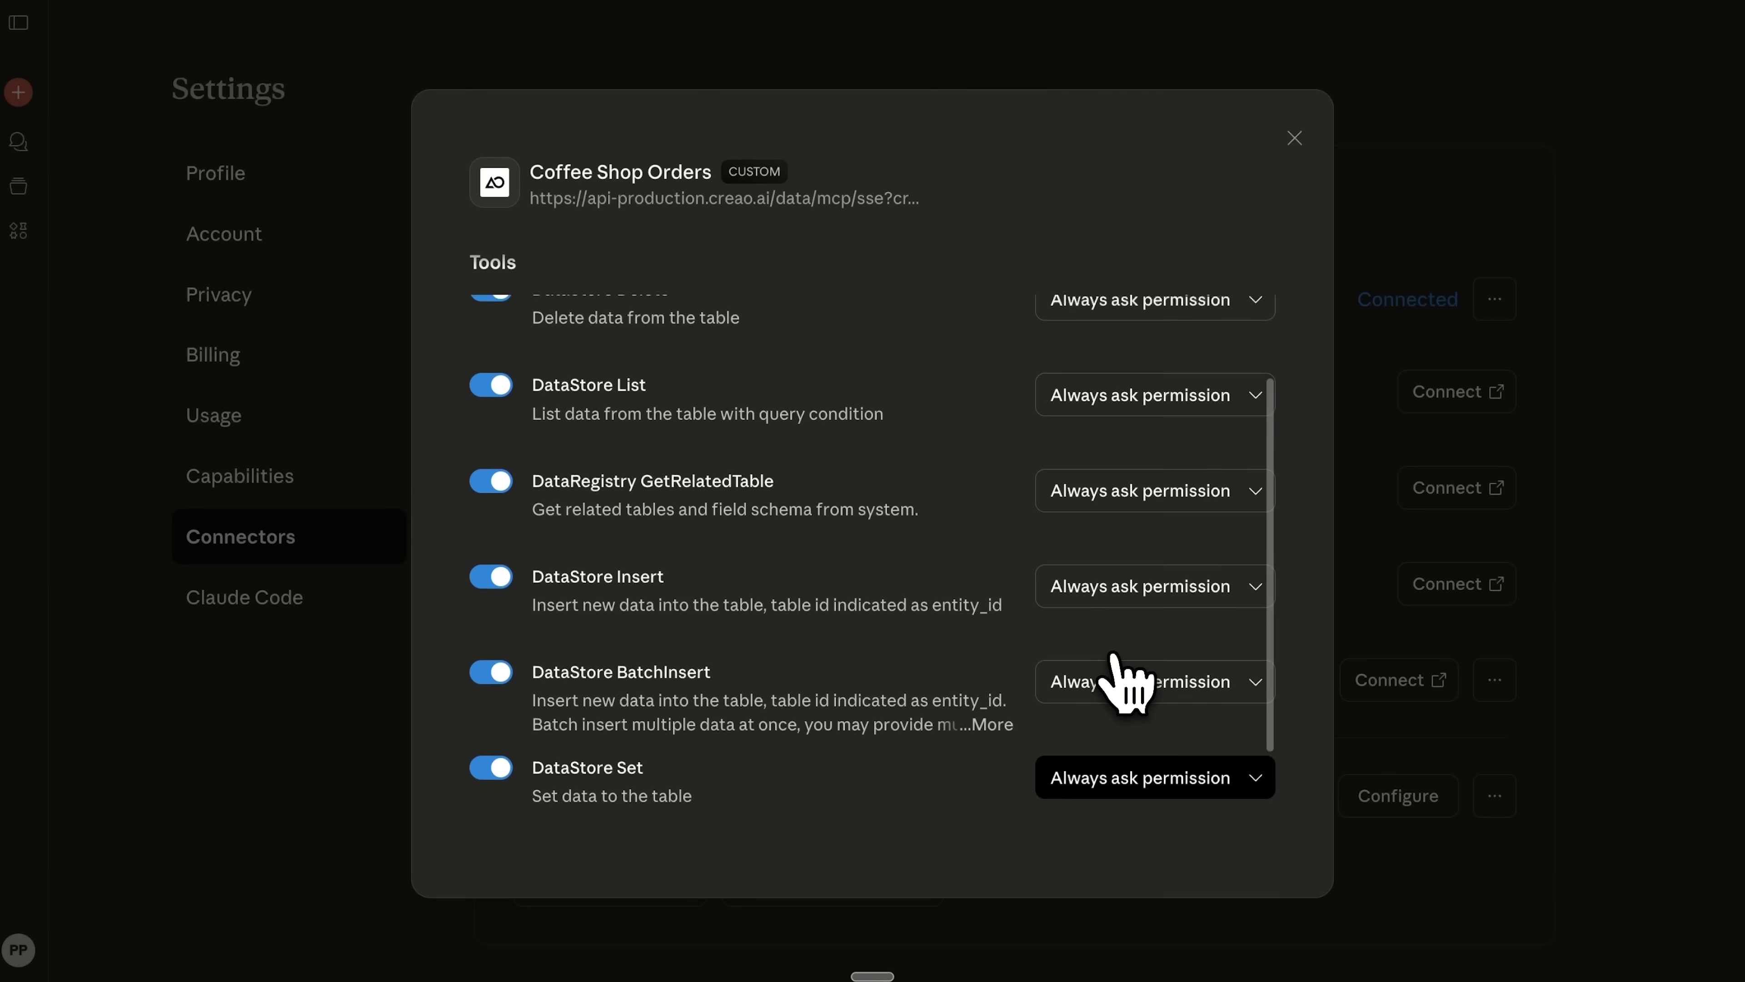
pyautogui.scroll(2, 982, 456)
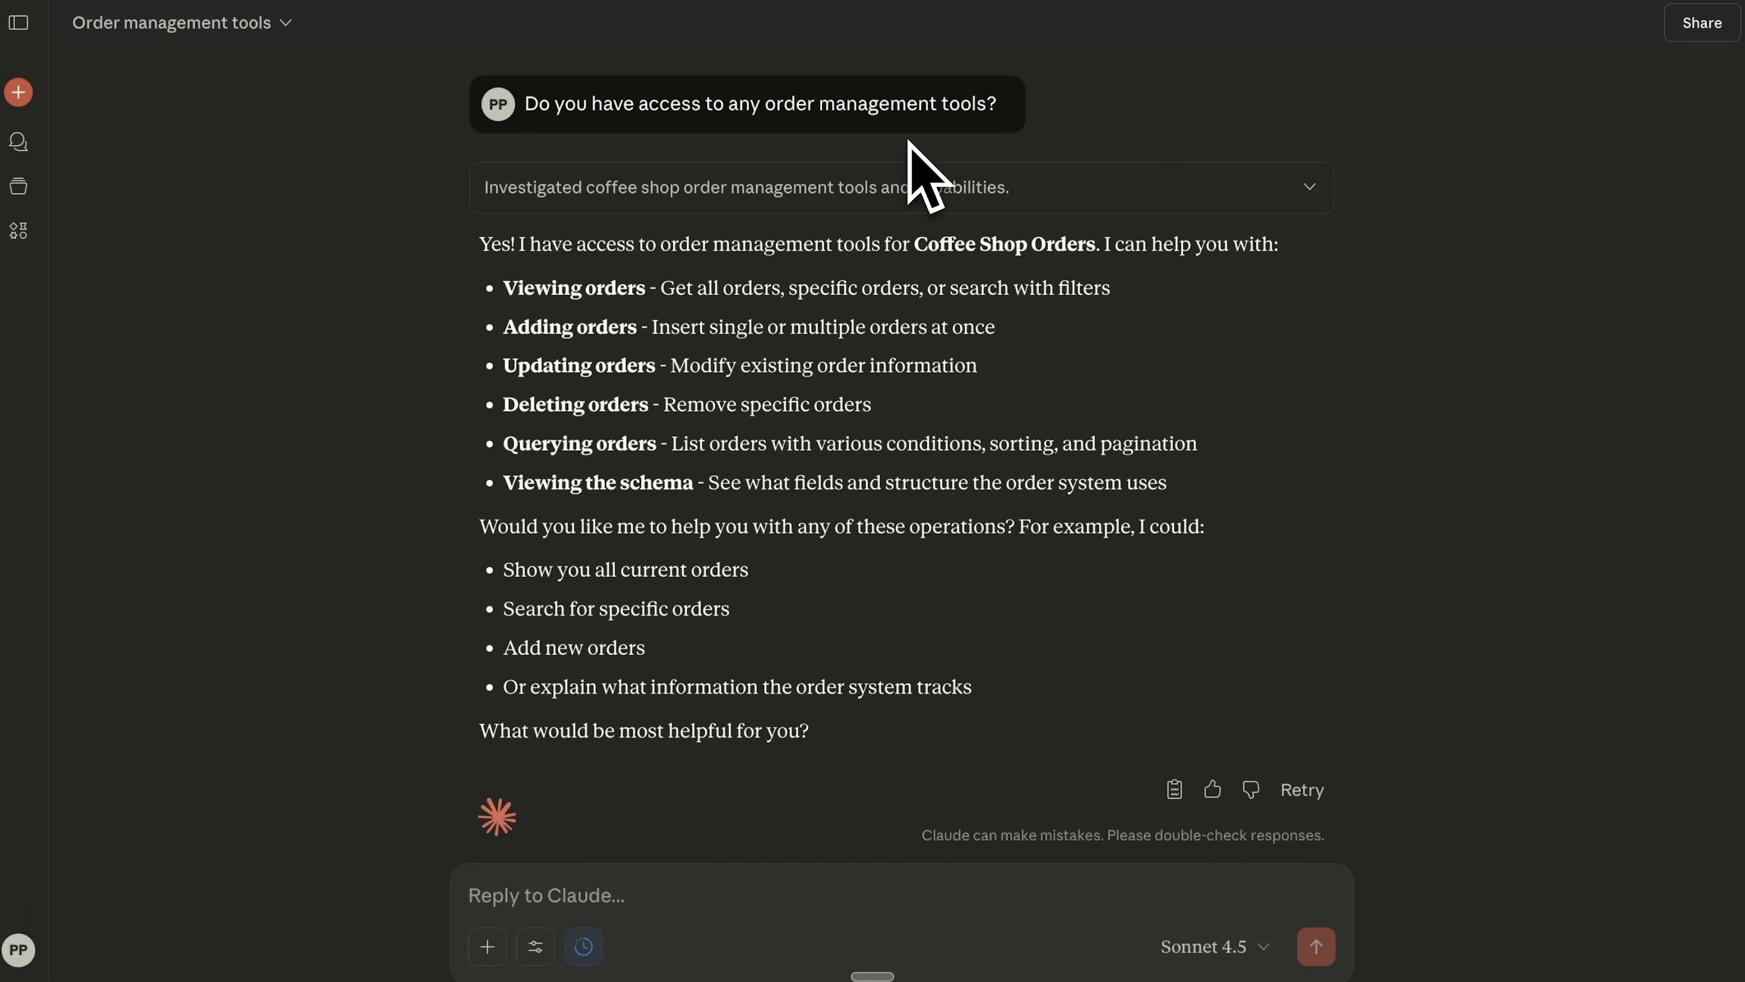
# - Send Claude the new coffee order request and allow it once to read the table schema
pyautogui.click(983, 189)
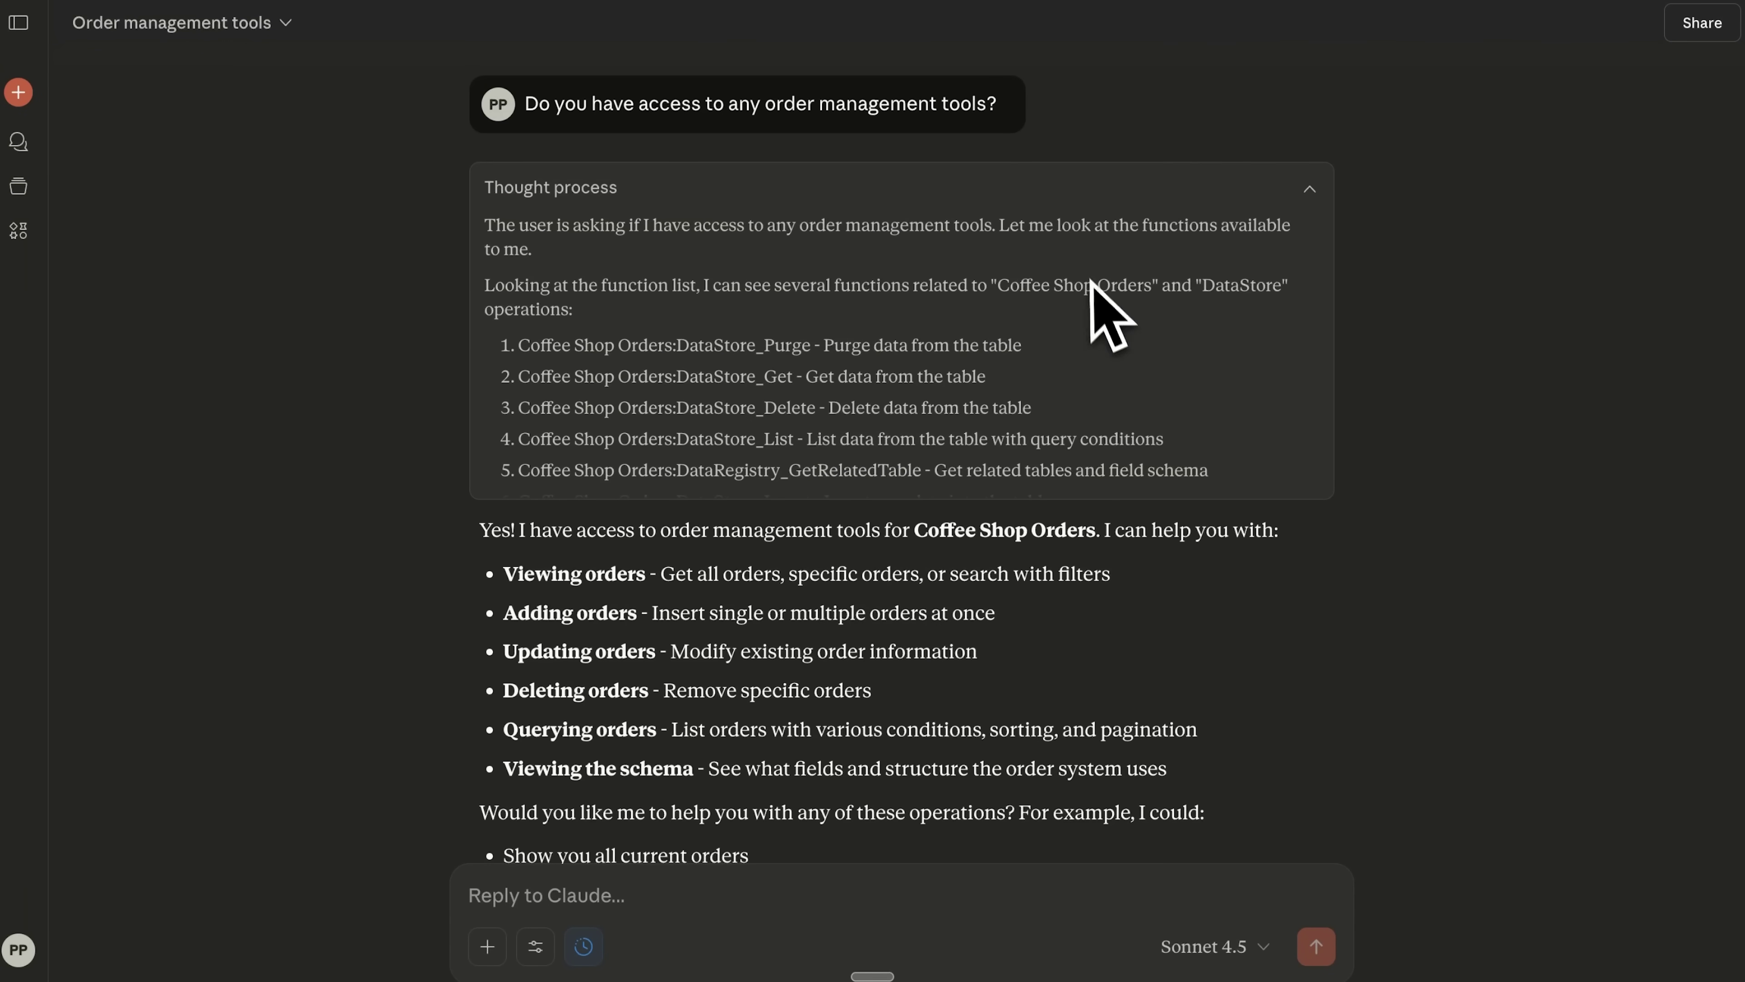
pyautogui.click(1312, 200)
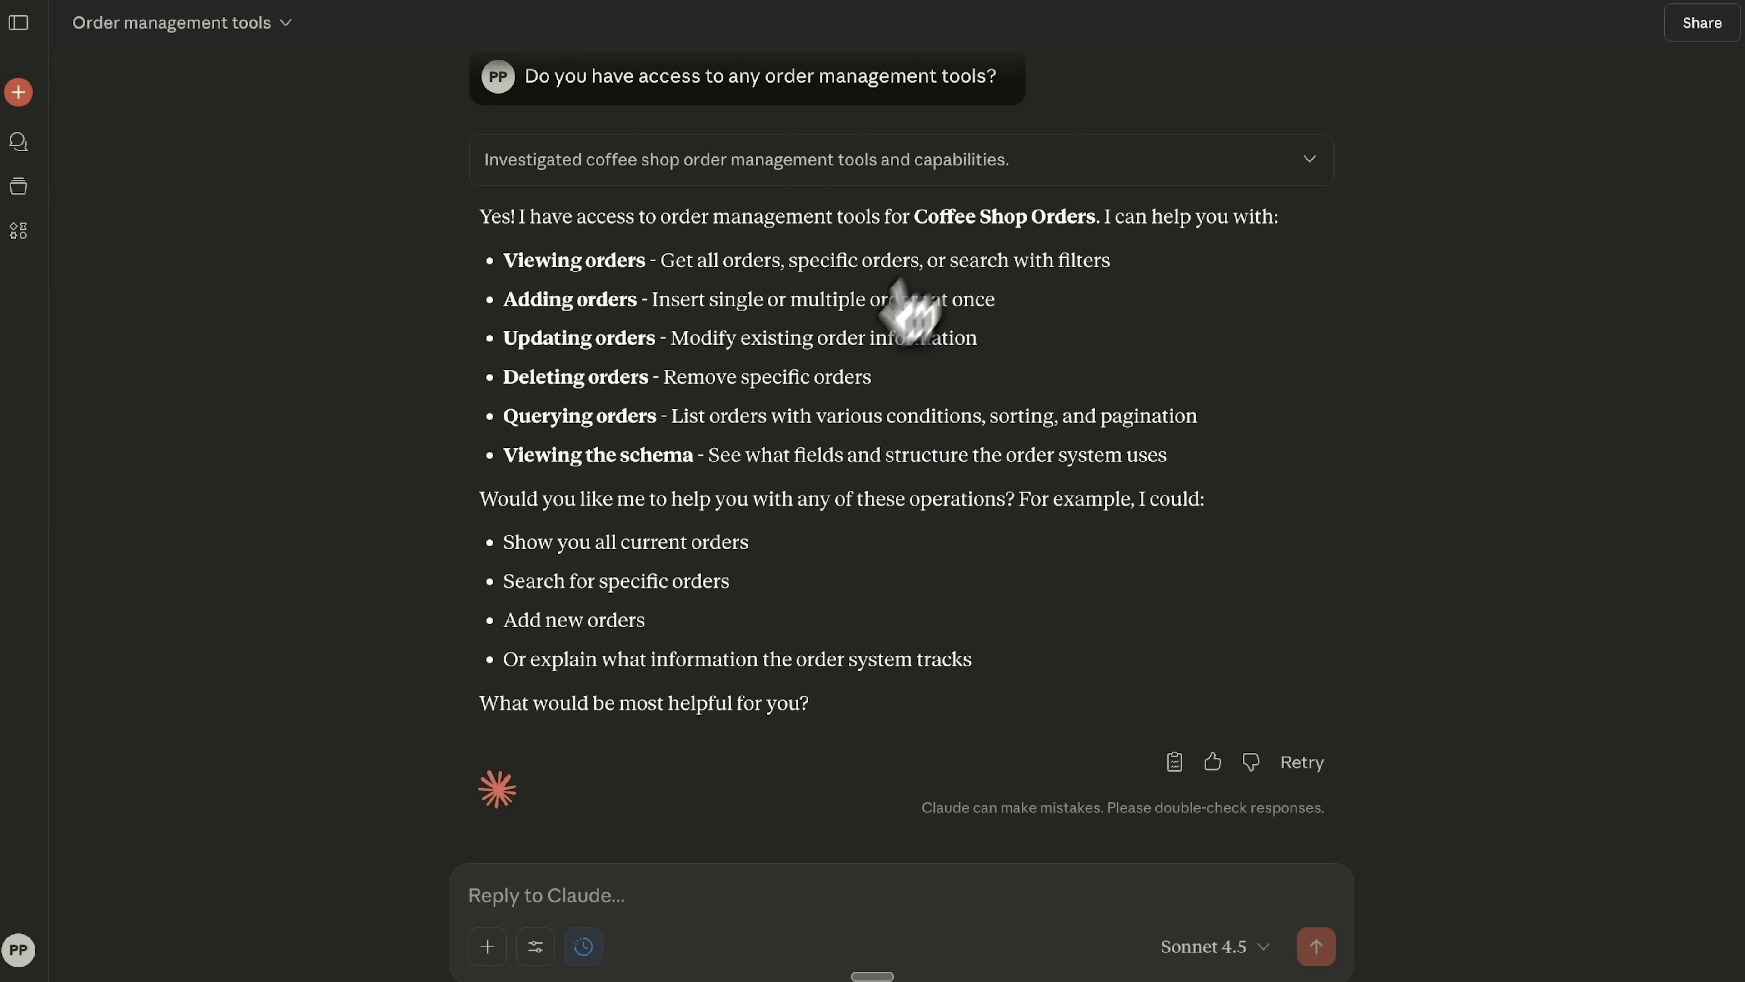
pyautogui.click(649, 904)
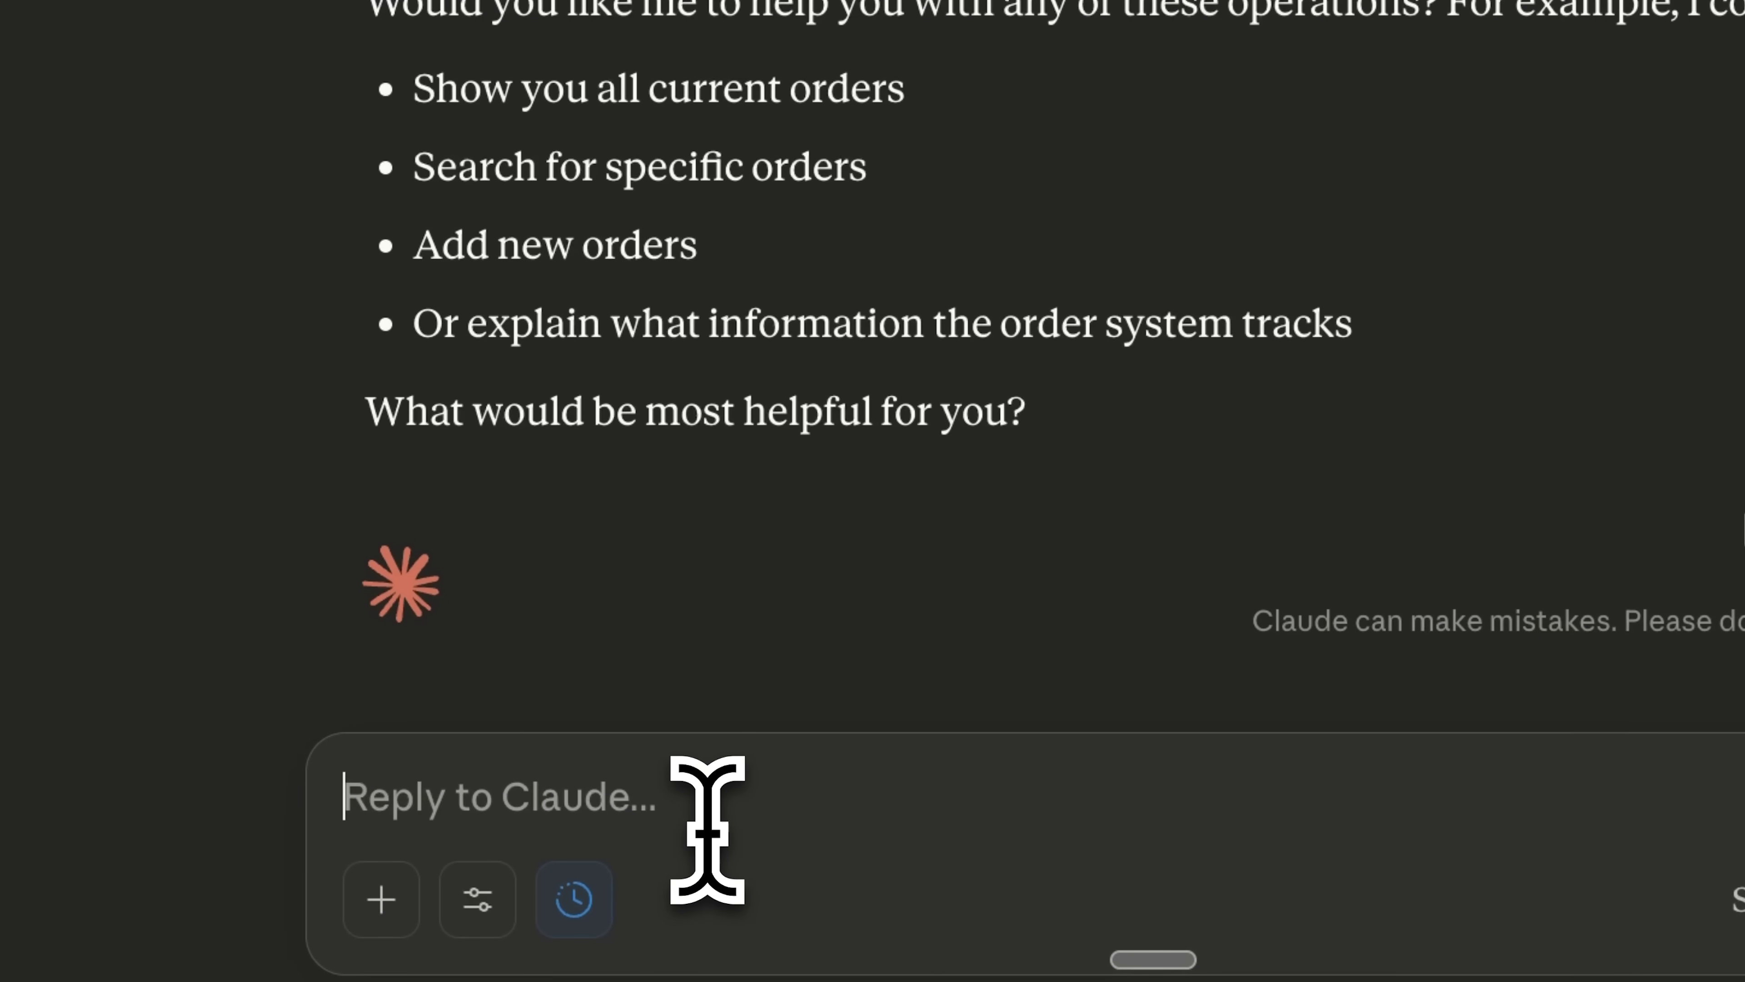
pyautogui.hotkey('ctrl', 'v')
pyautogui.press('Return')
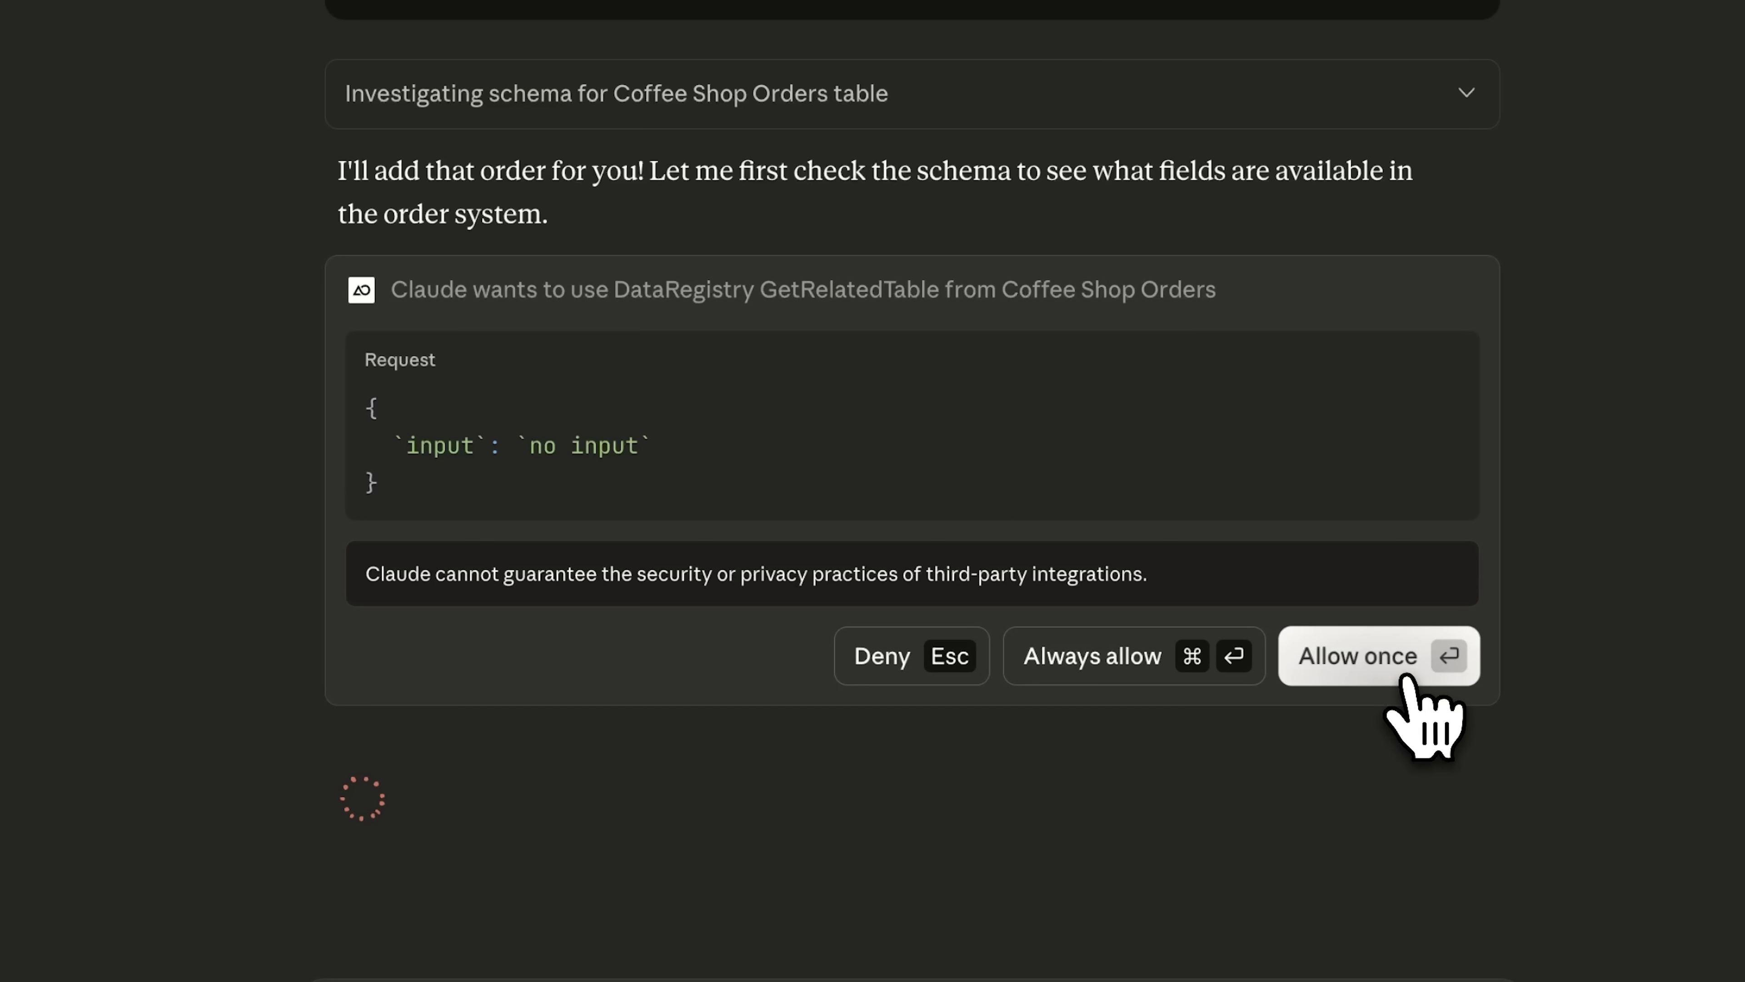
pyautogui.click(1403, 677)
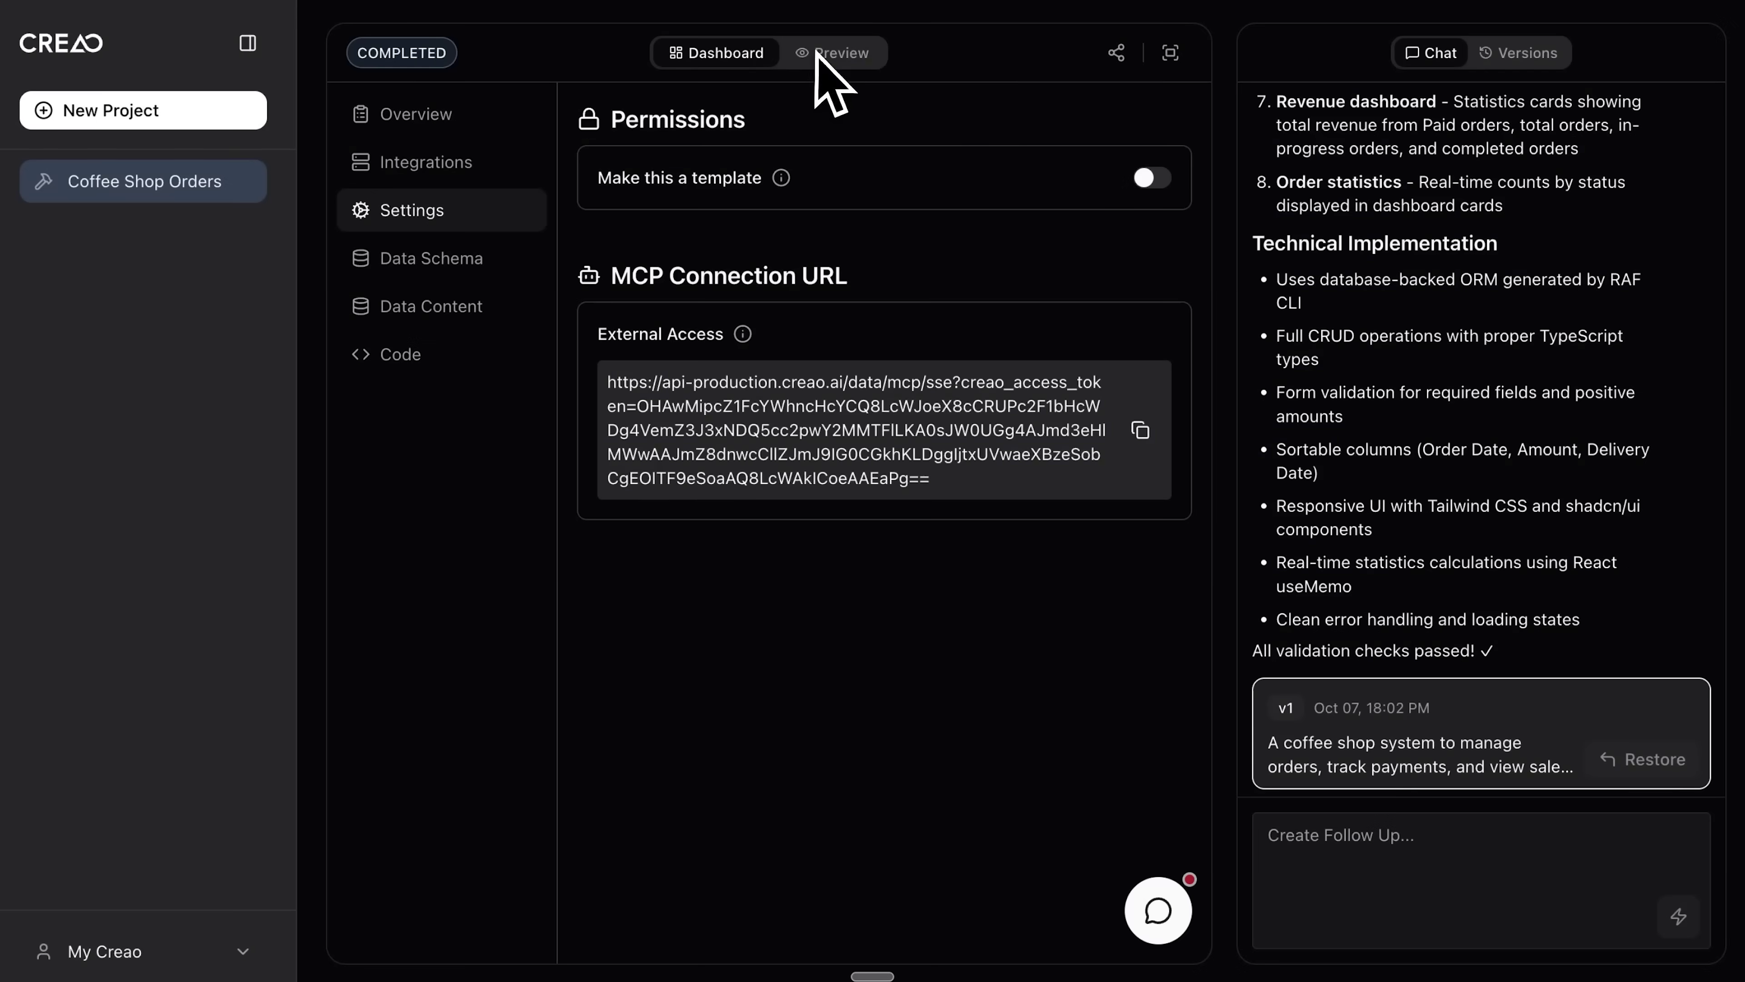
# - Switch to the Preview tab to show the live Coffee Shop Orders app
pyautogui.click(821, 54)
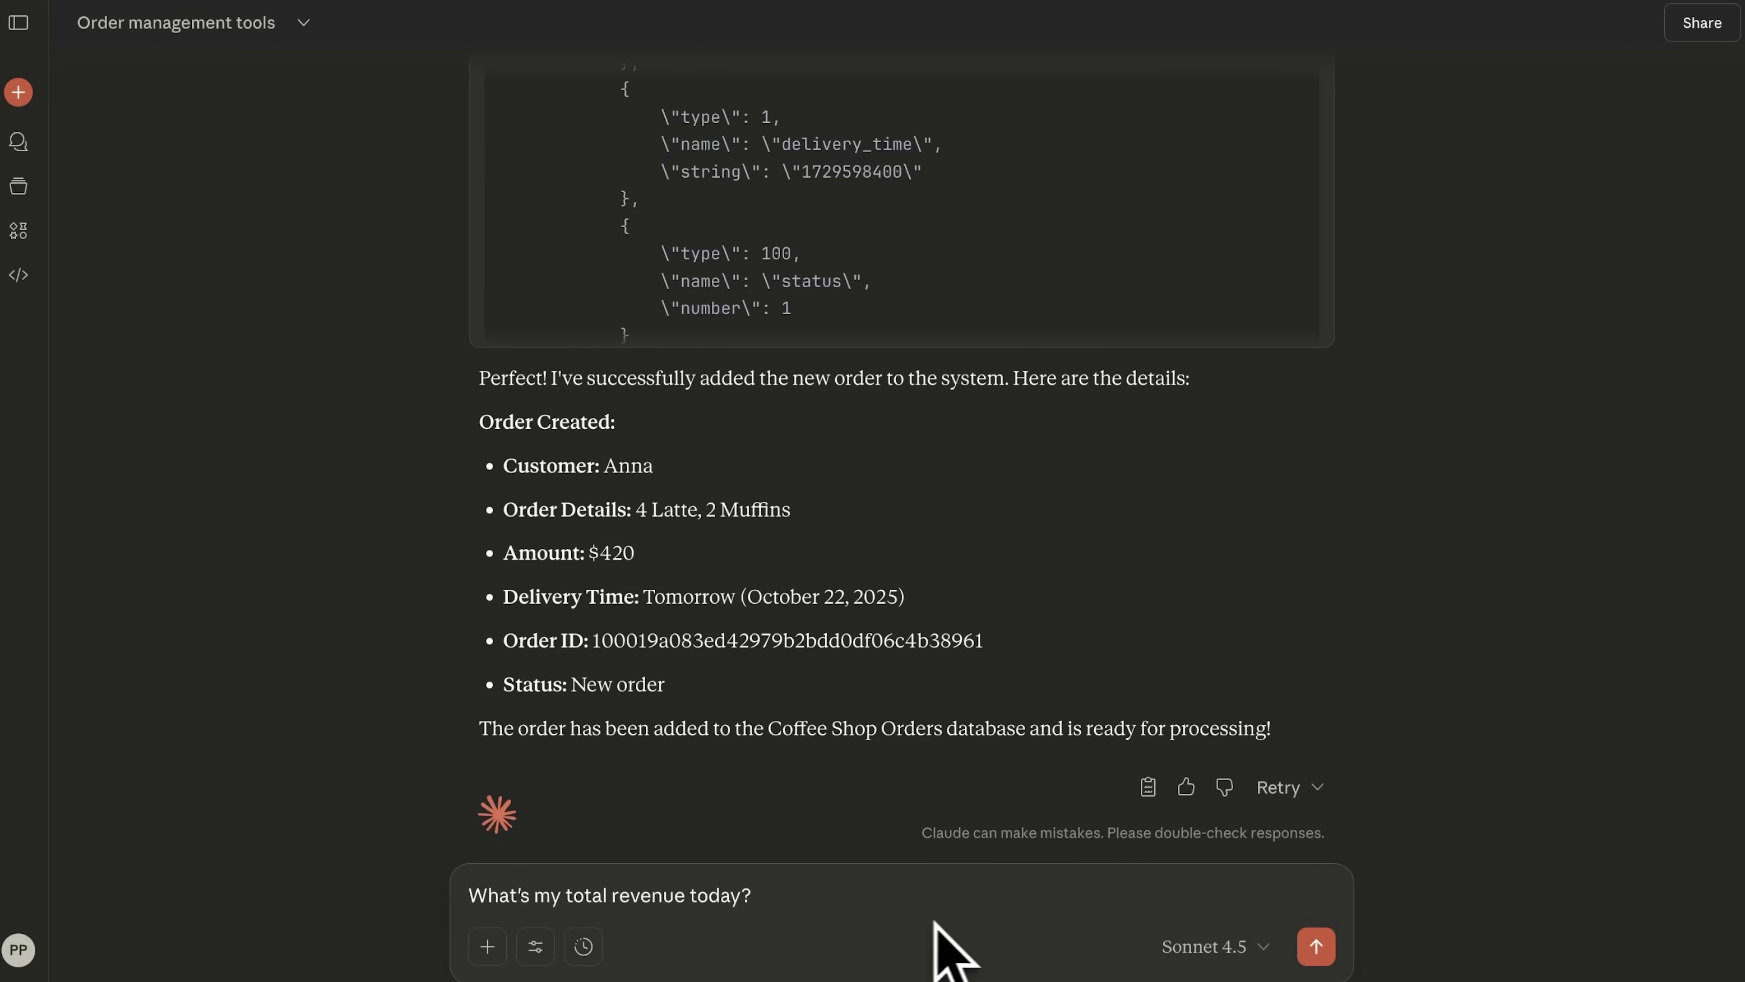
# - Send Claude the question "What's my total revenue today?"
pyautogui.click(1315, 947)
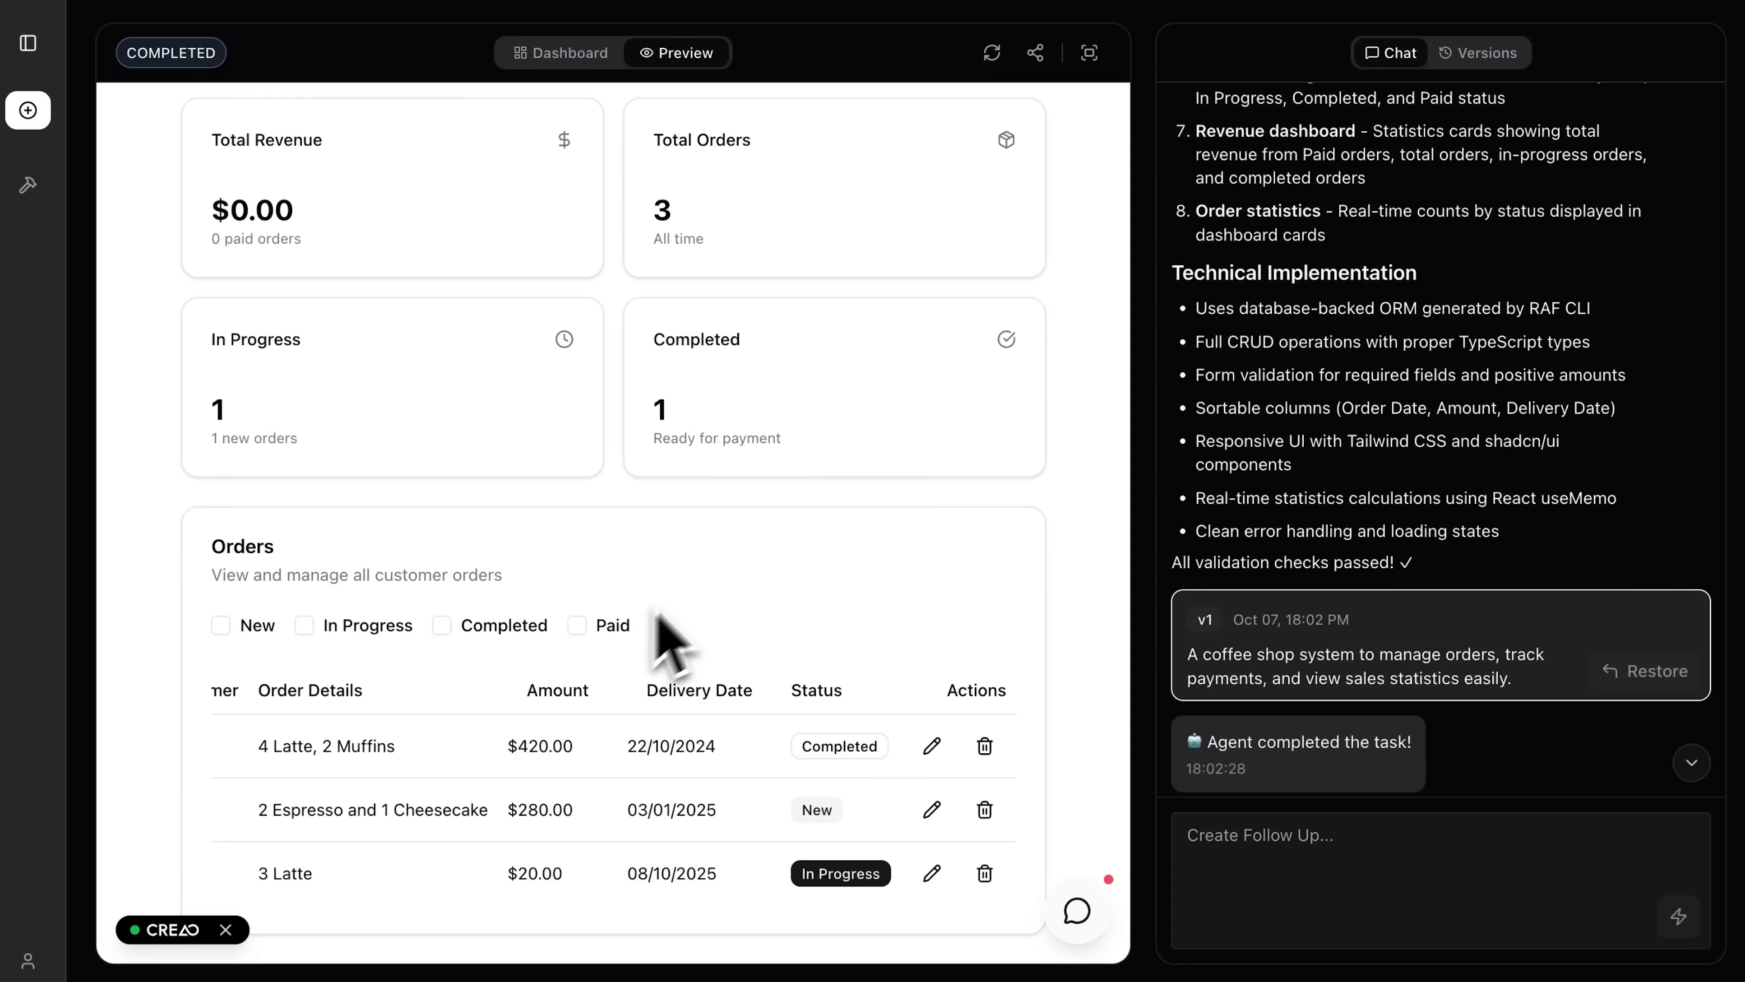
# - Expand the Coffee Shop Orders preview to full width and open the Share Your Project dialog
pyautogui.click(1089, 54)
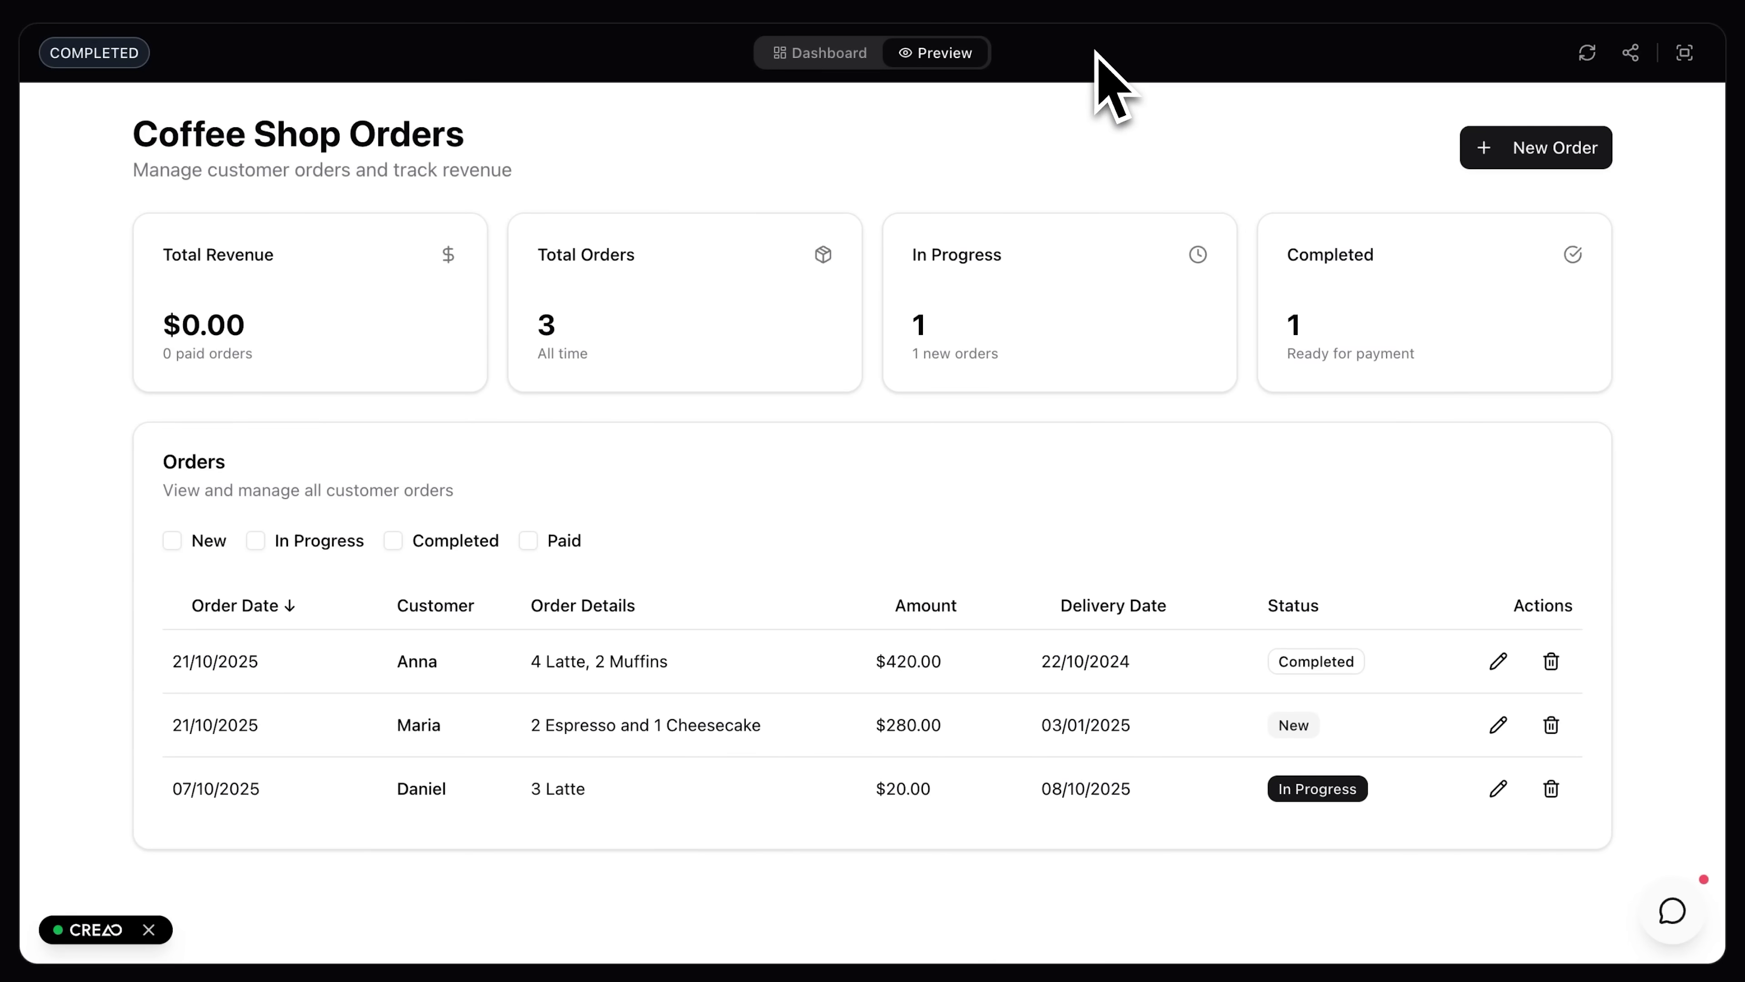
pyautogui.click(1631, 52)
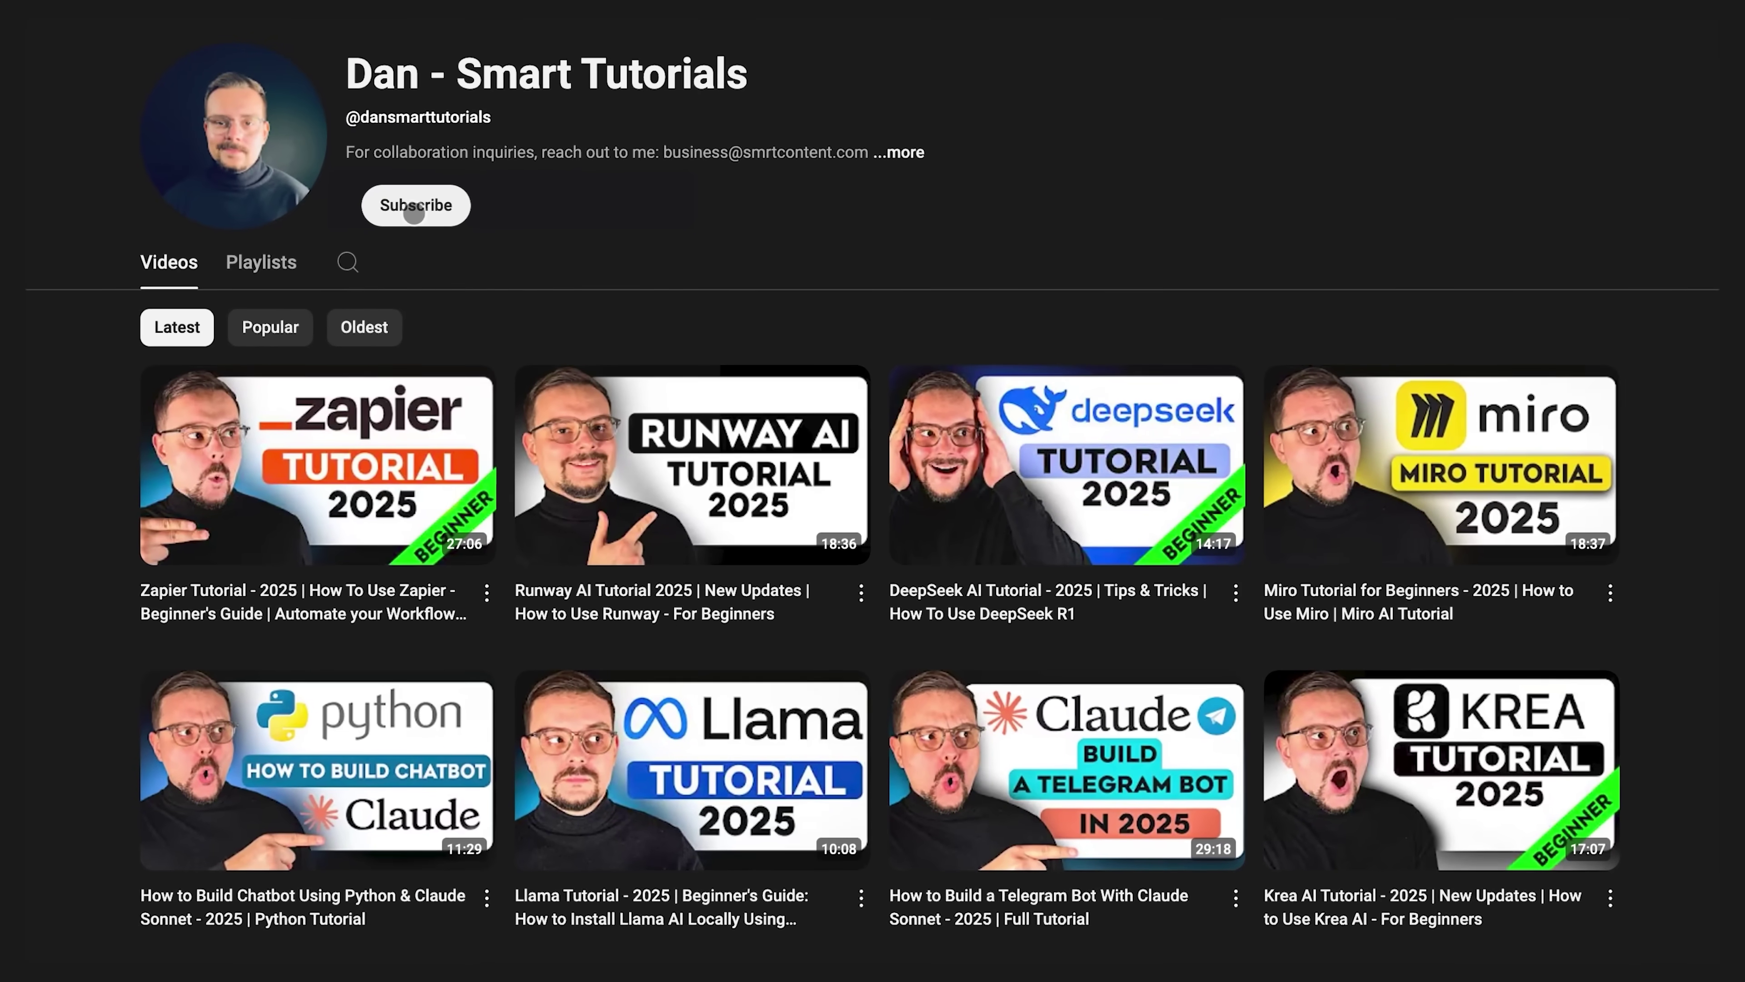
# - Subscribe to the tutorial channel with the notification bell set to All
pyautogui.click(409, 207)
pyautogui.click(409, 208)
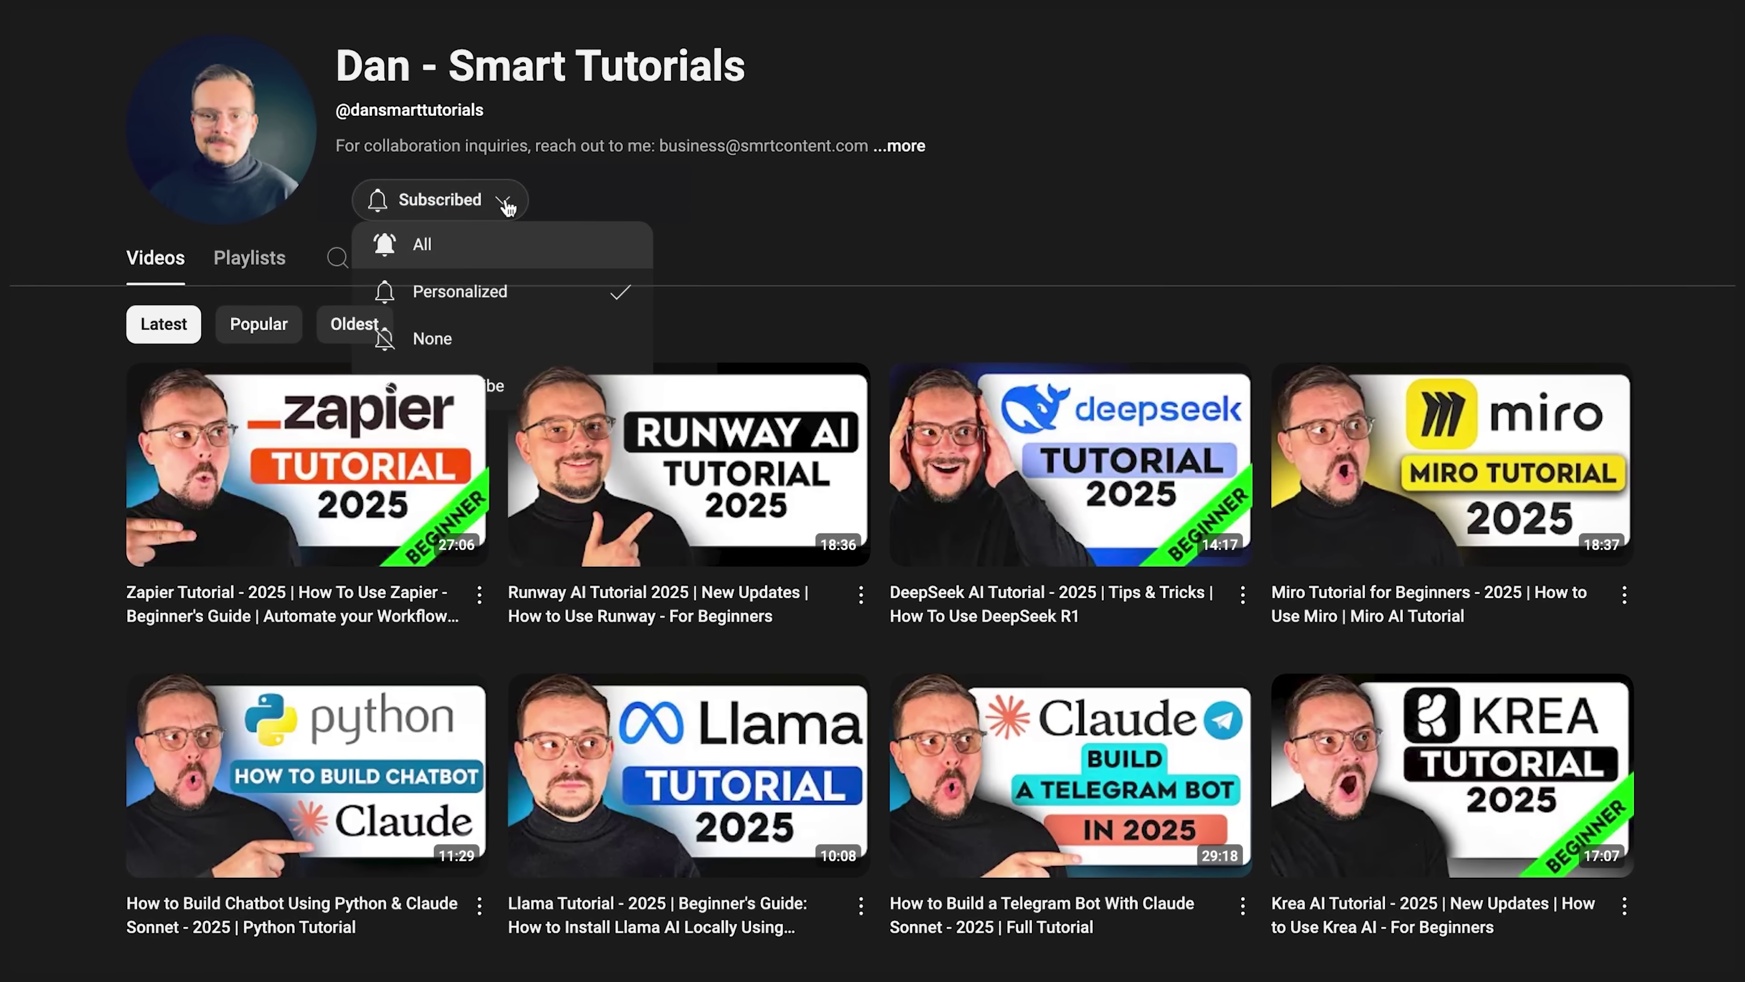
pyautogui.click(408, 242)
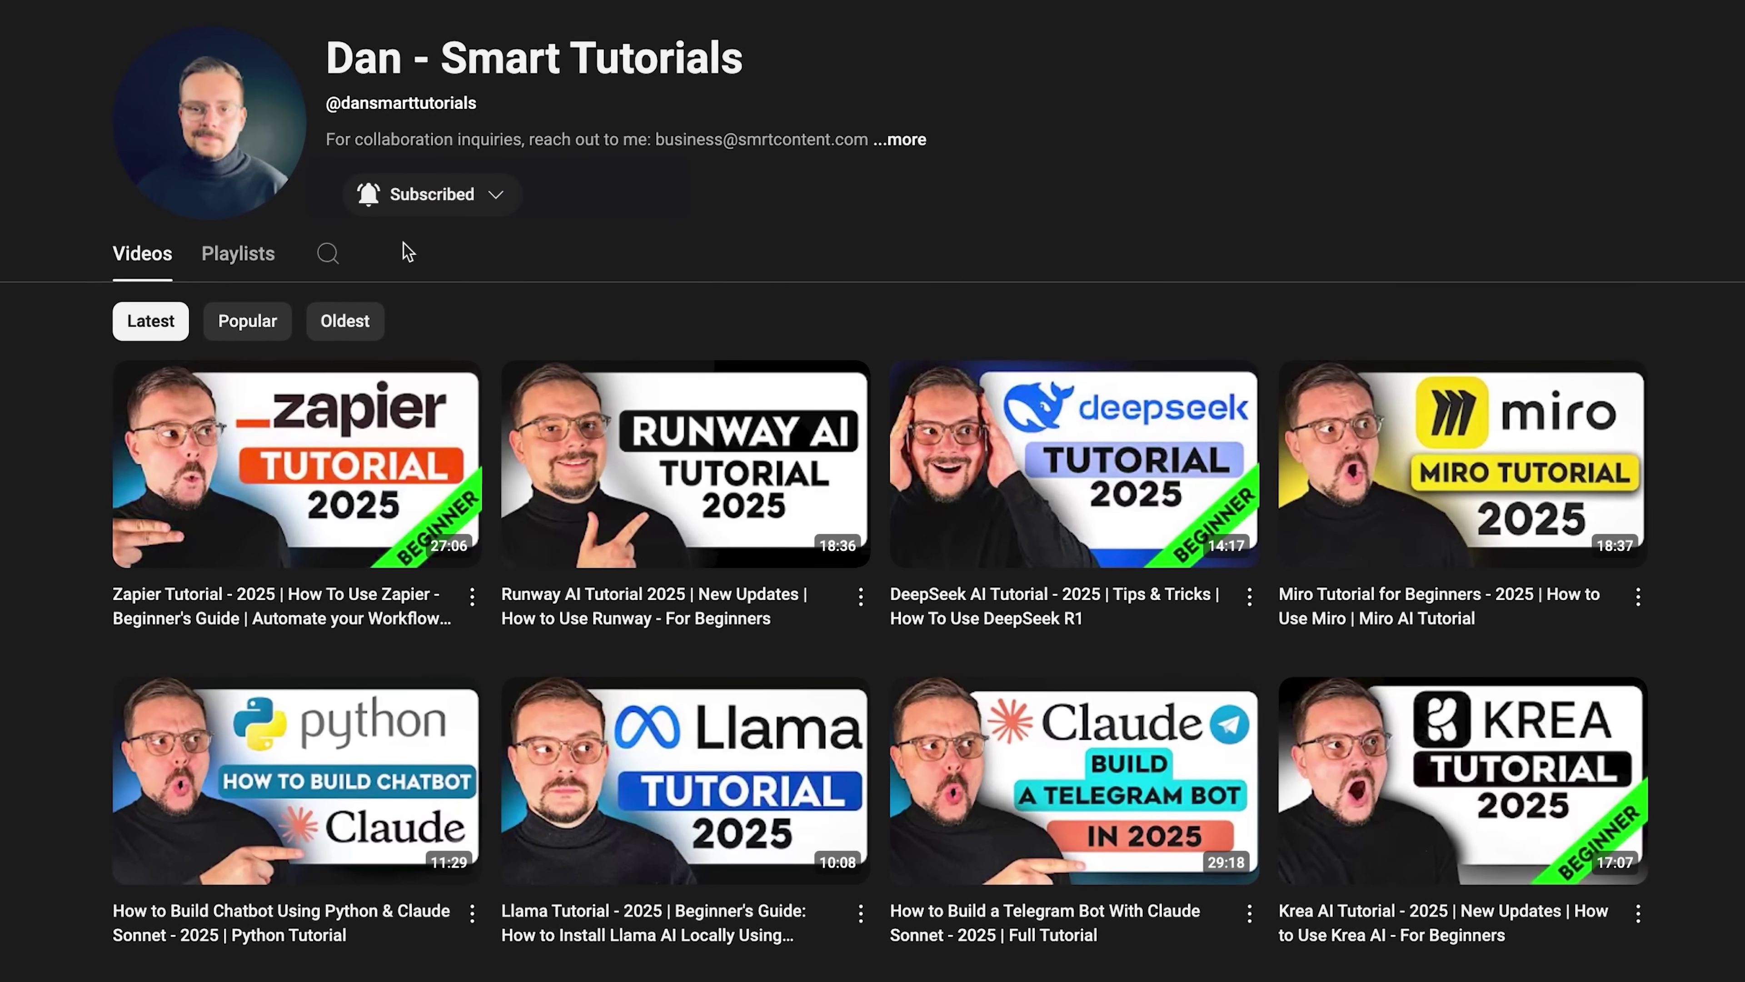